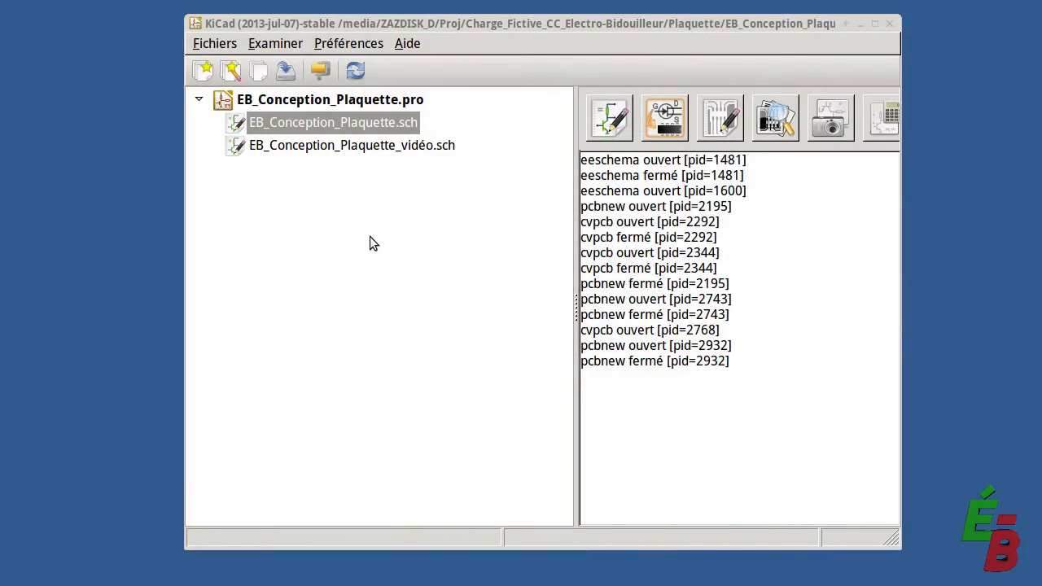
Open Pcbnew for the new board and hide the F.Adhes, B.Adhes, F.Paste and B.Paste layers.
left_click(719, 122)
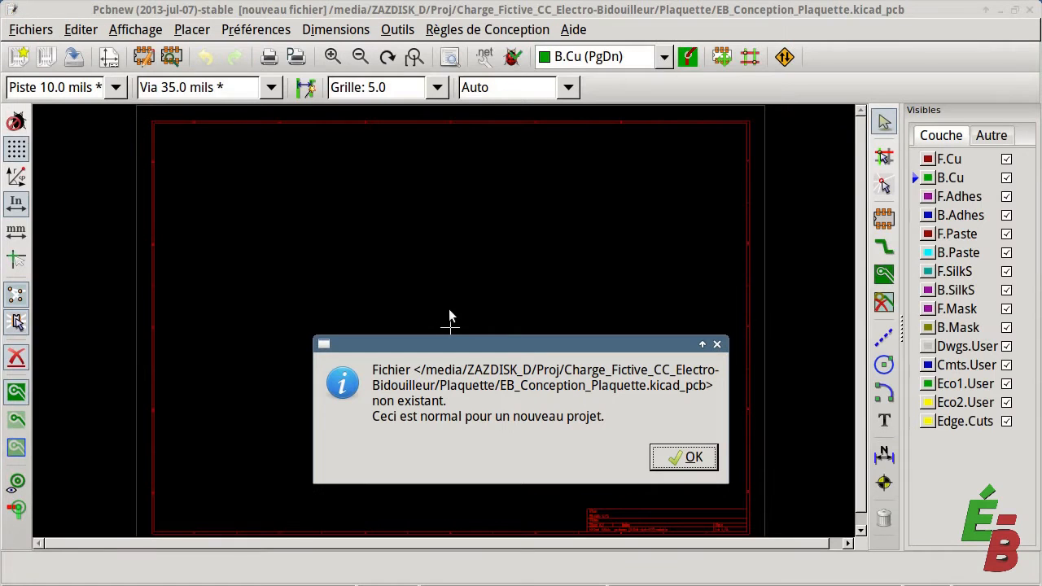
left_click(672, 458)
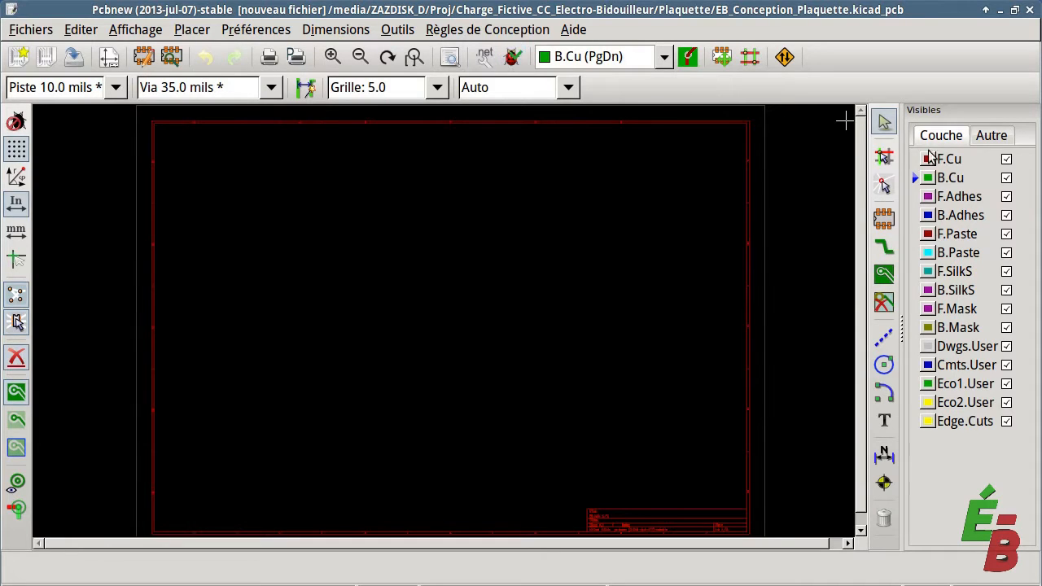
left_click(1005, 196)
left_click(1006, 215)
left_click(1006, 234)
left_click(1006, 252)
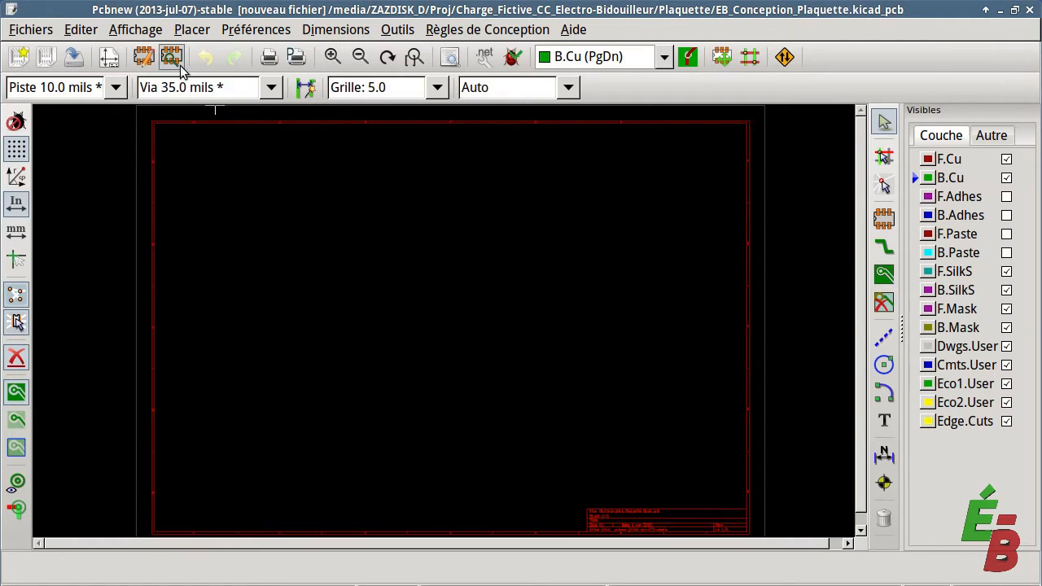
Load the current netlist, taking the module names from the separate .cmp file.
left_click(485, 59)
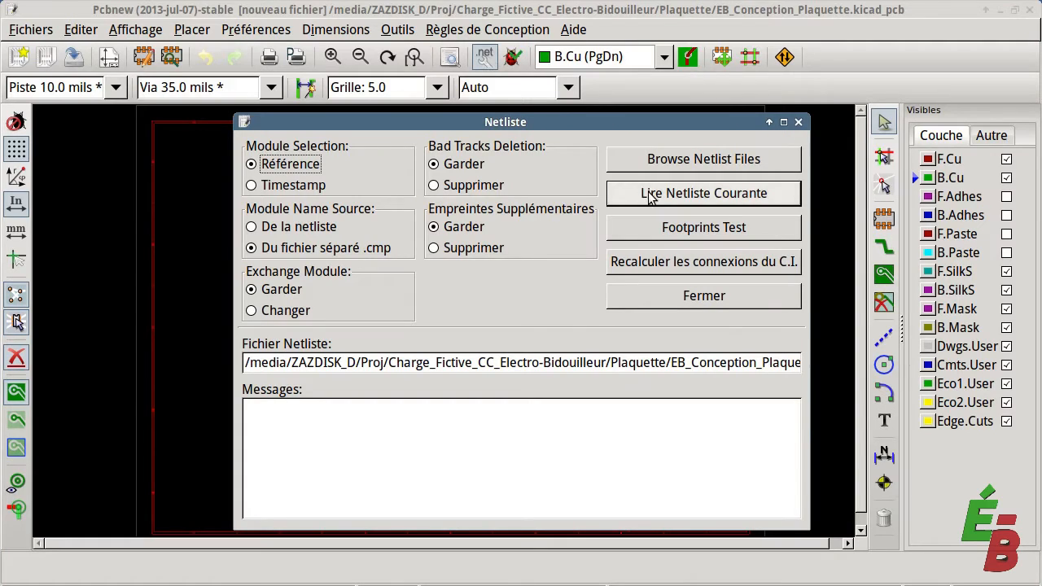
left_click(253, 250)
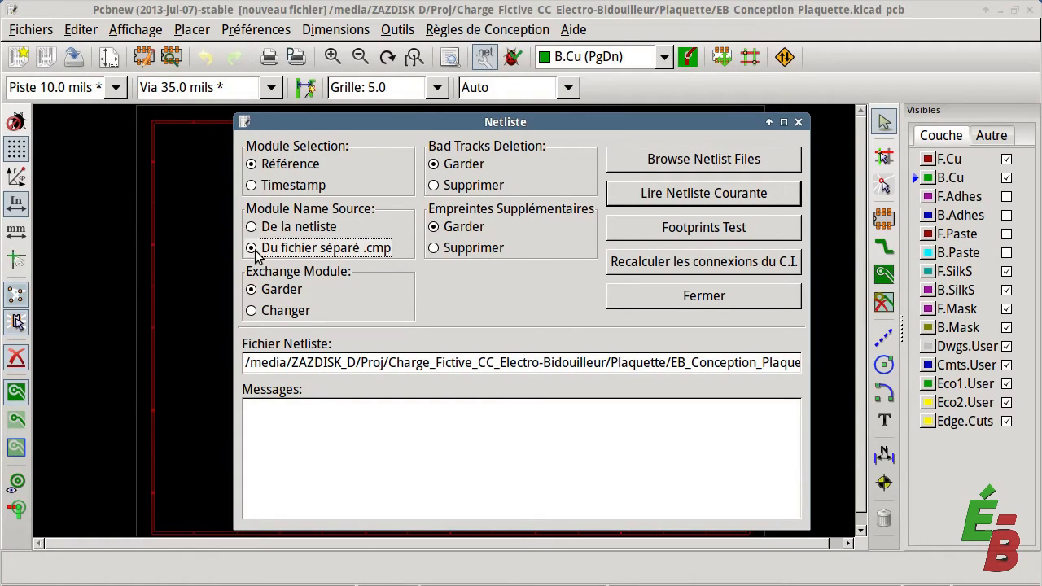
left_click(737, 198)
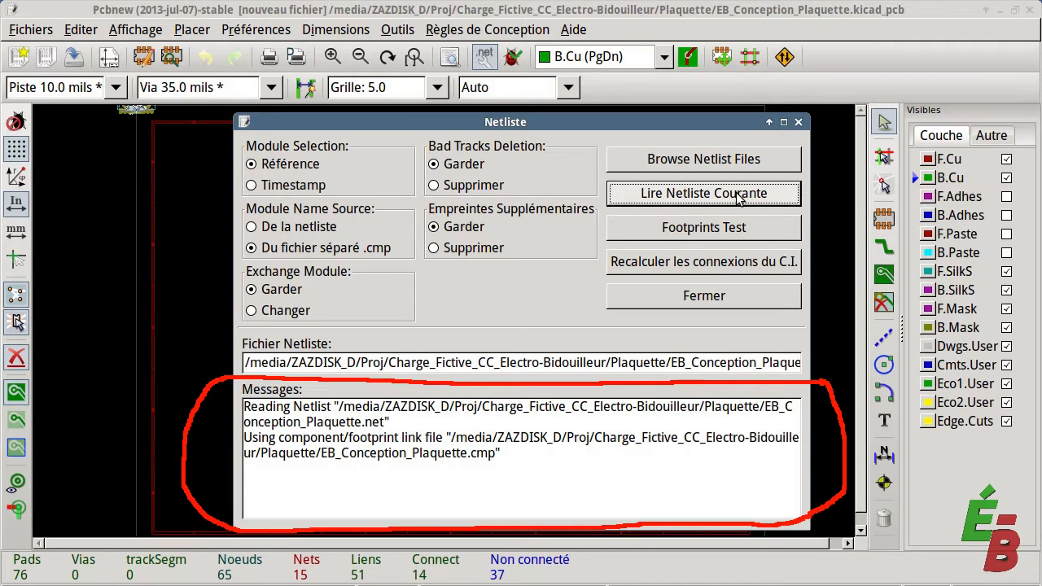
left_click(708, 297)
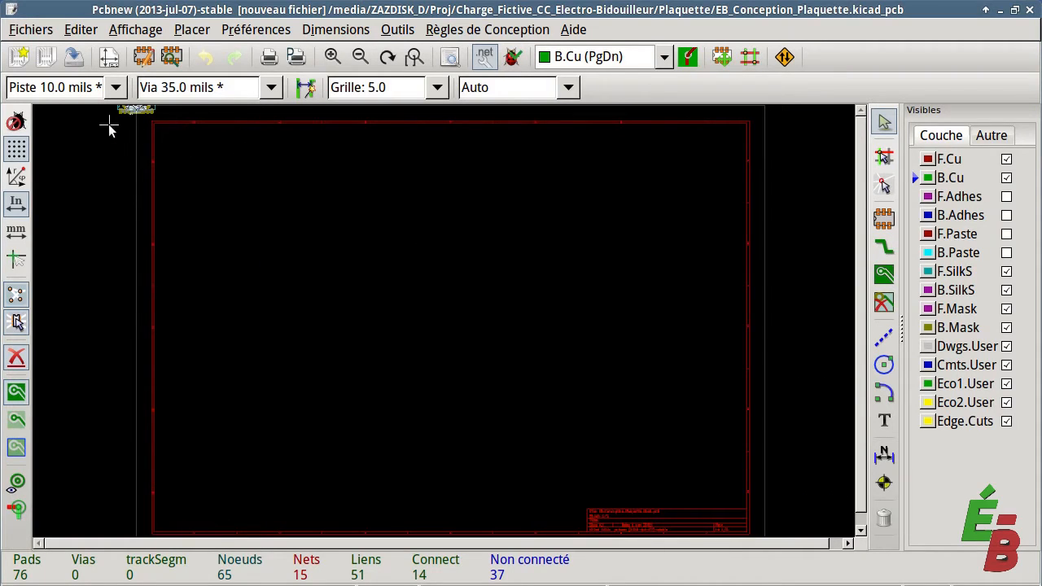
Draw a closed rectangular board outline about 6.1 by 4.5 inches on the Edge.Cuts layer, beside the stacked footprints.
left_click(412, 57)
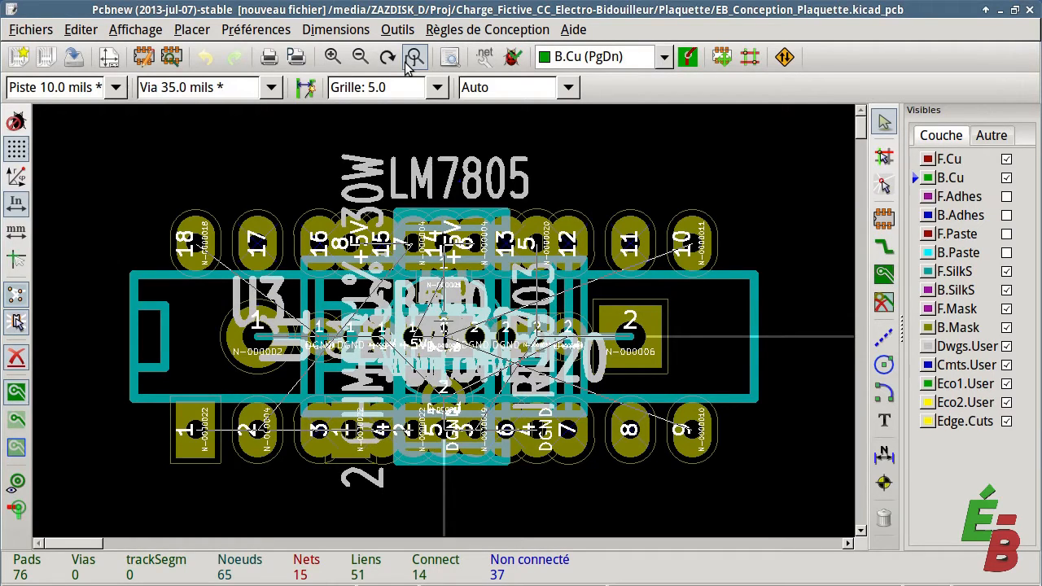
left_click(414, 56)
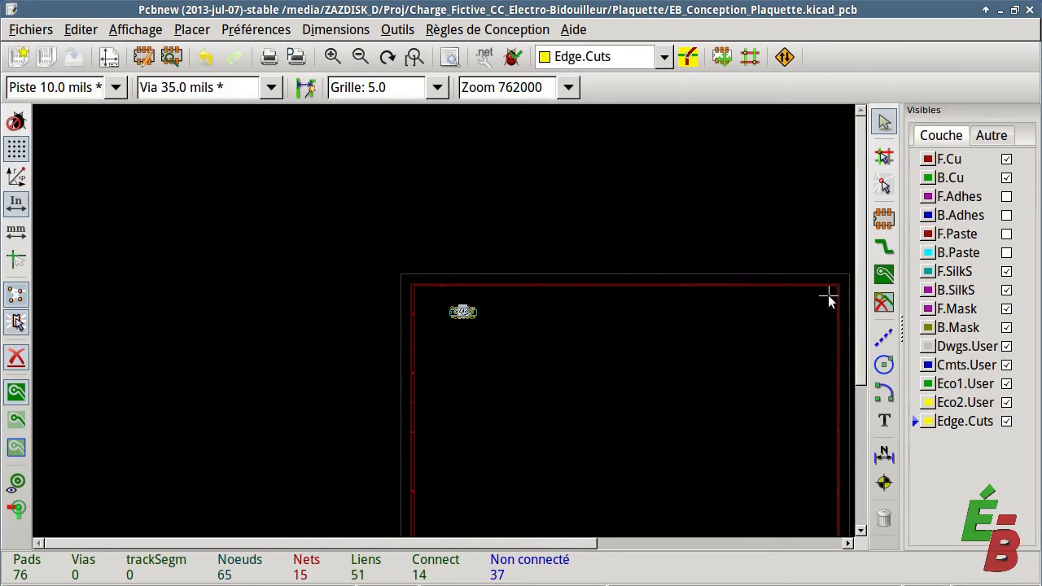
left_click(884, 336)
left_click(521, 332)
left_click(684, 332)
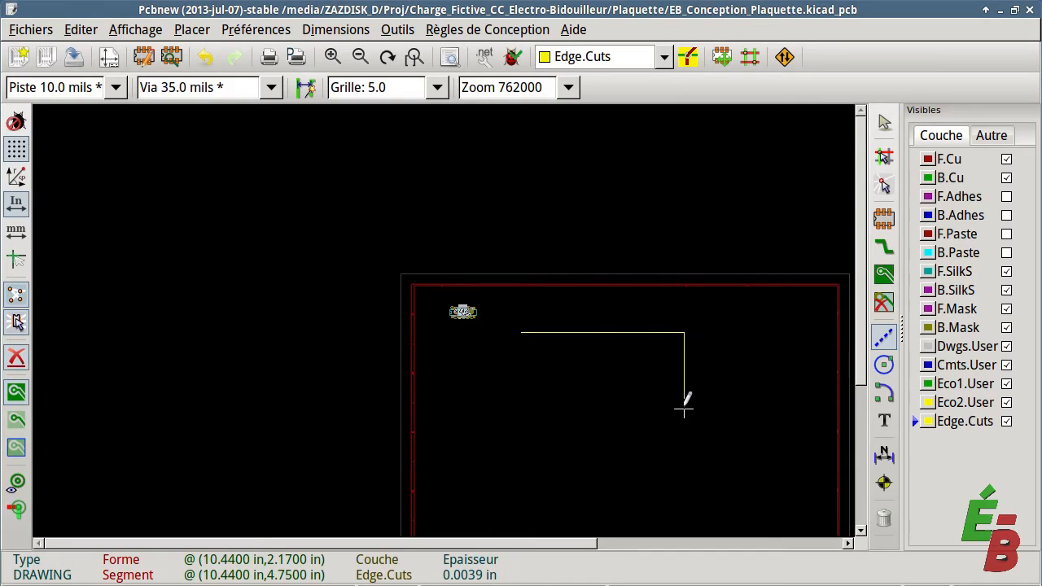
left_click(683, 455)
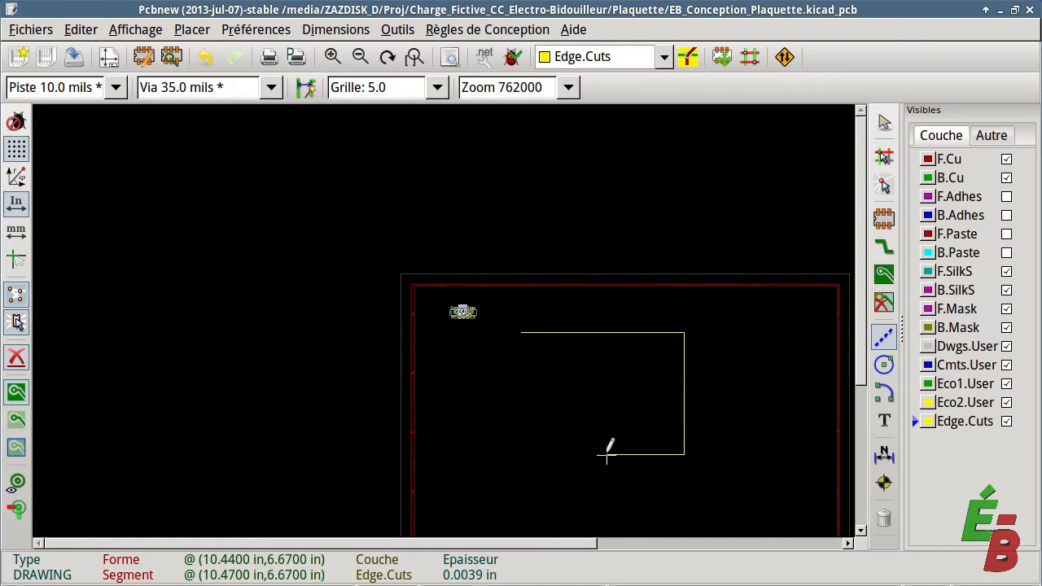
left_click(519, 456)
left_click(520, 333)
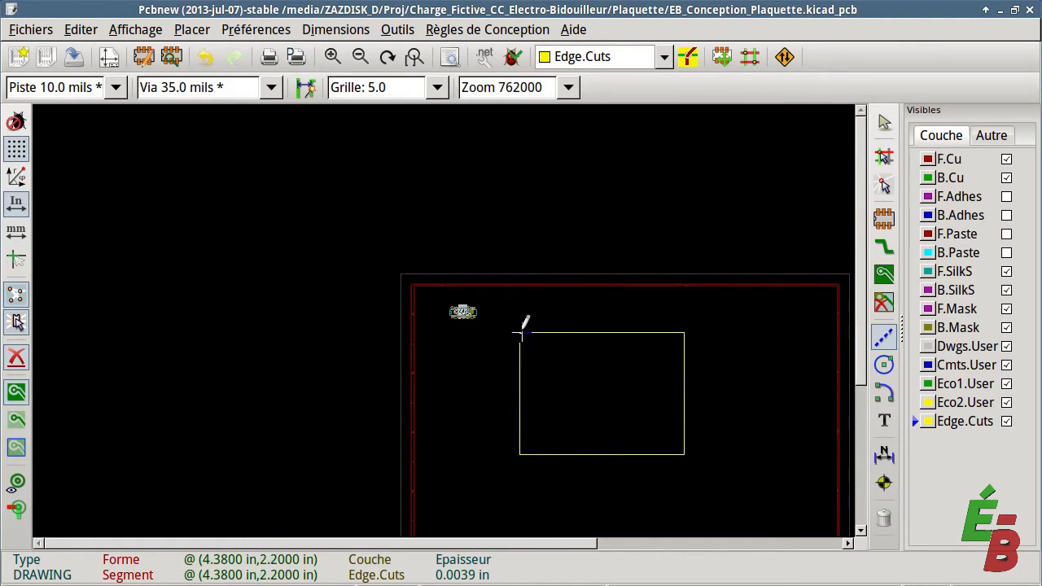
right_click(520, 333)
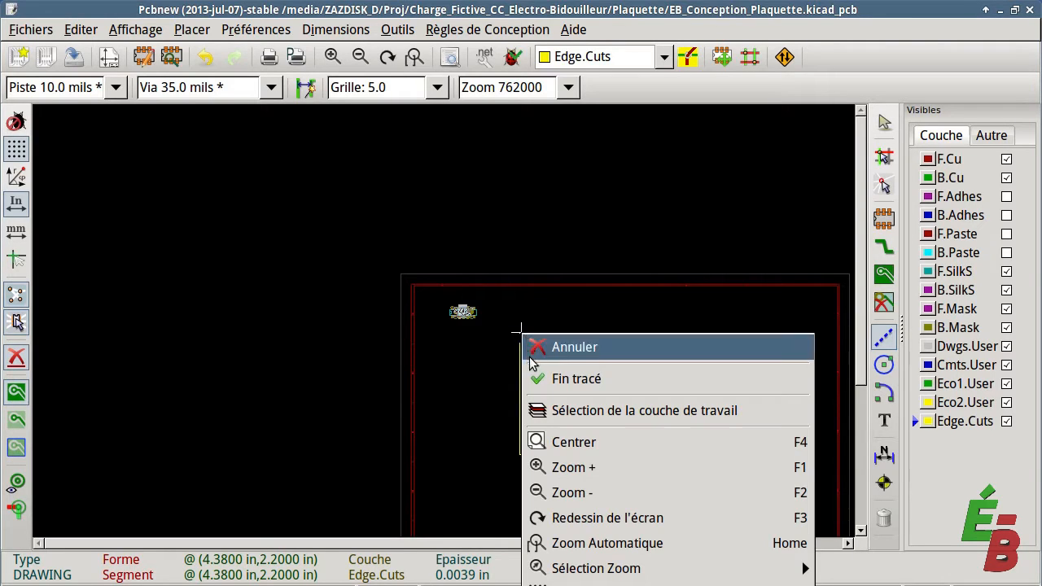
left_click(533, 348)
scroll(524, 318, "up", 3)
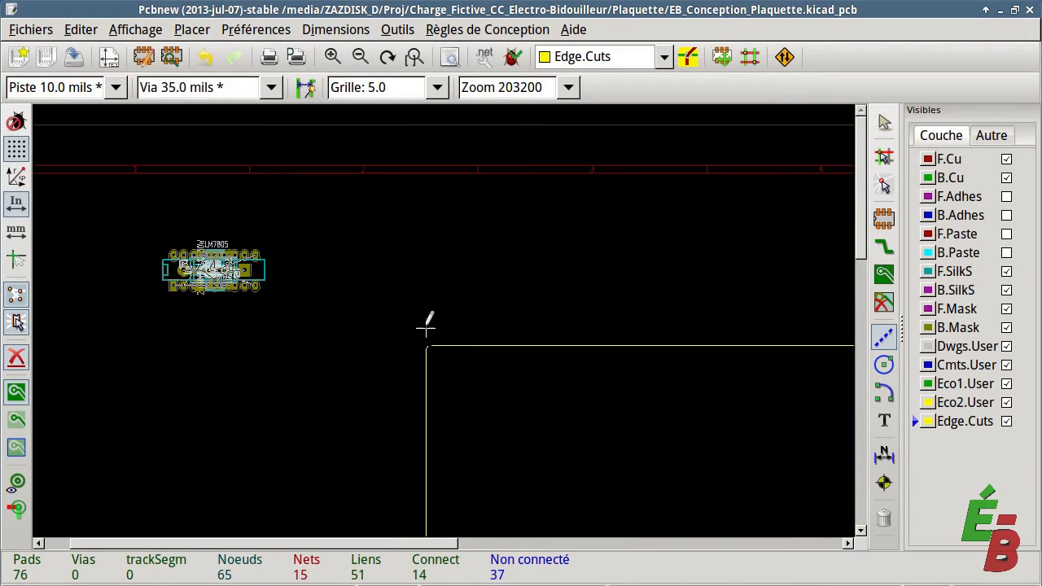
scroll(446, 314, "up", 1)
scroll(447, 314, "down", 3)
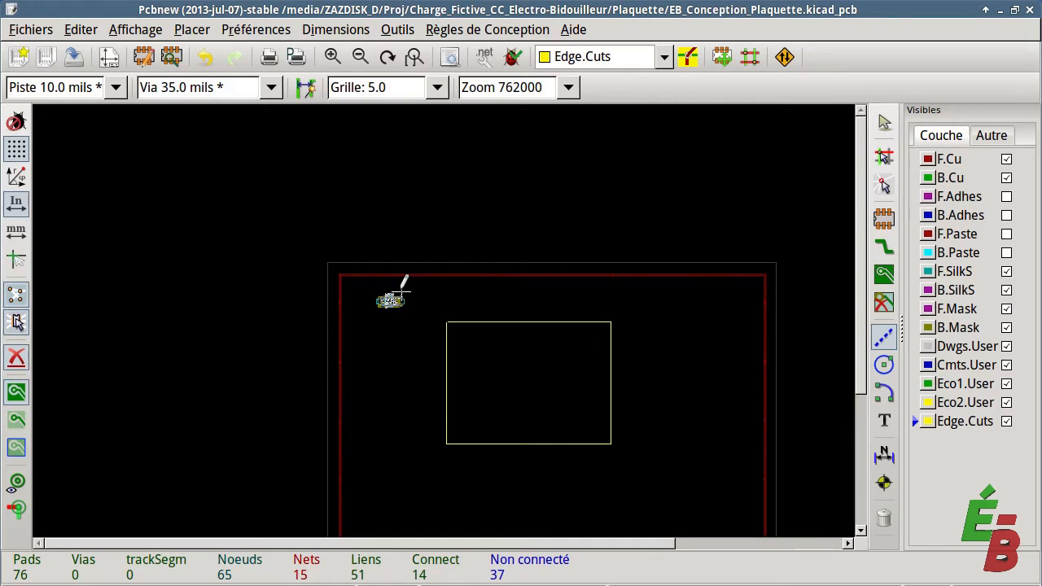
Spread out the stacked footprints in module mode by globally moving all modules.
scroll(401, 286, "up", 3)
left_click(885, 122)
left_click(720, 58)
right_click(439, 290)
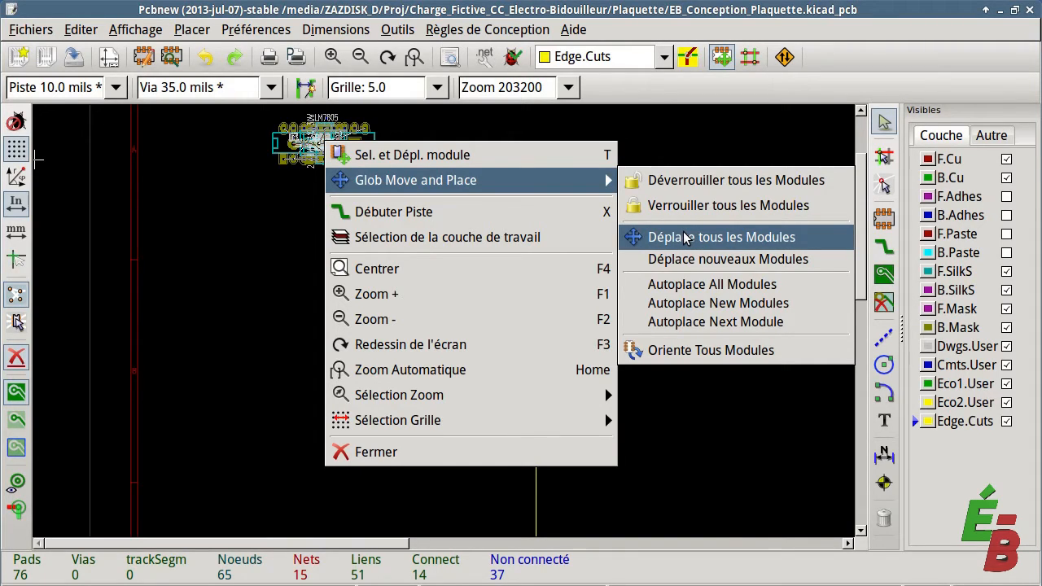
left_click(684, 238)
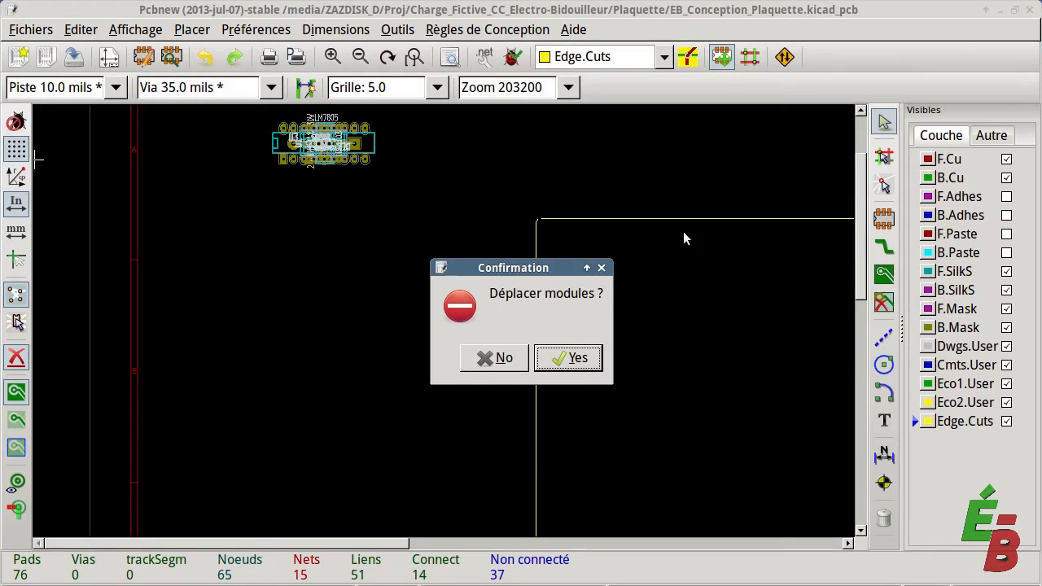
left_click(568, 357)
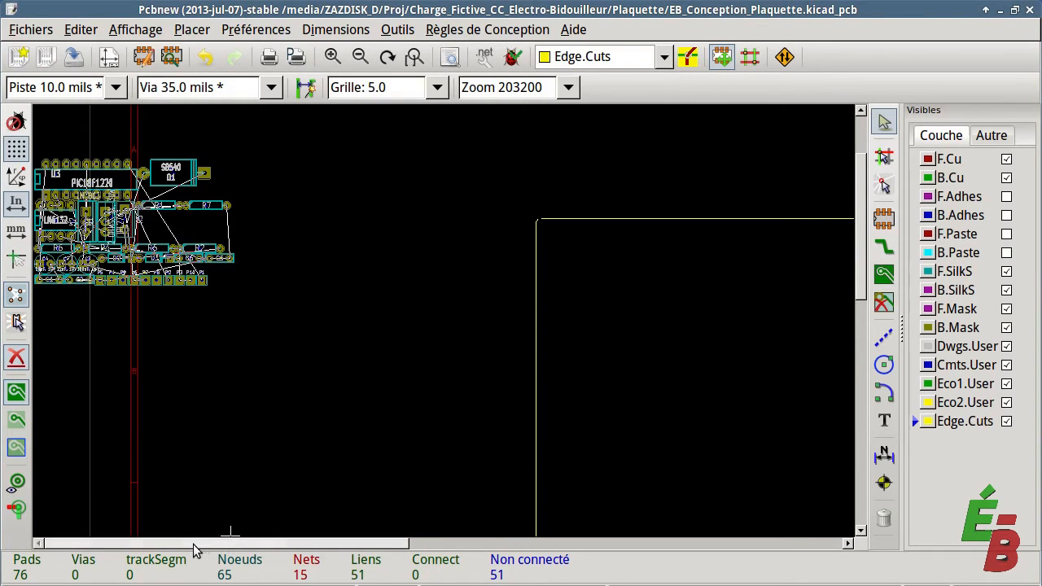
Move the whole block of spread-out footprints inside the board outline, keeping the default block options.
left_click_drag(261, 131, 33, 321)
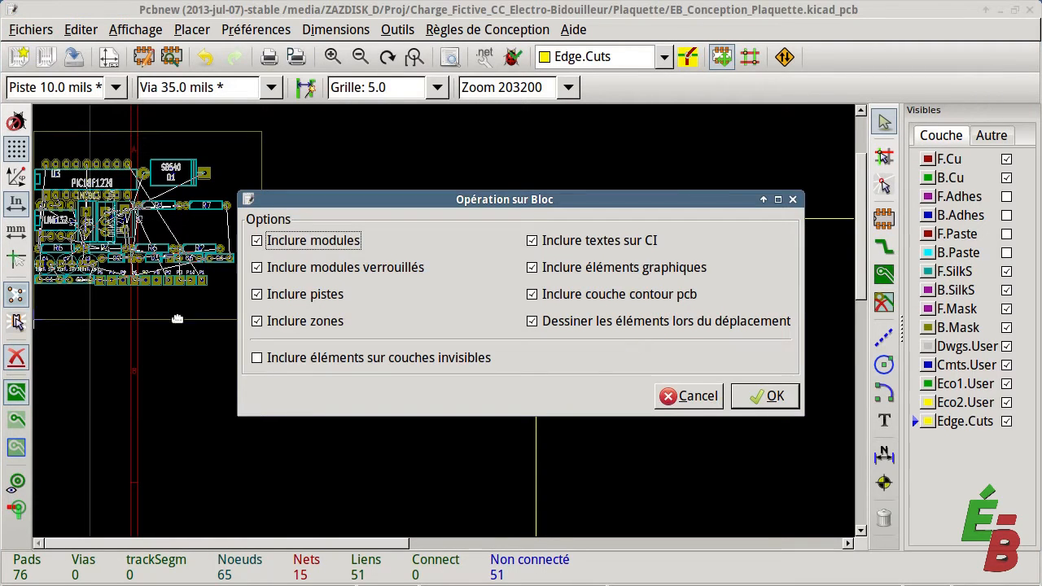
left_click(765, 395)
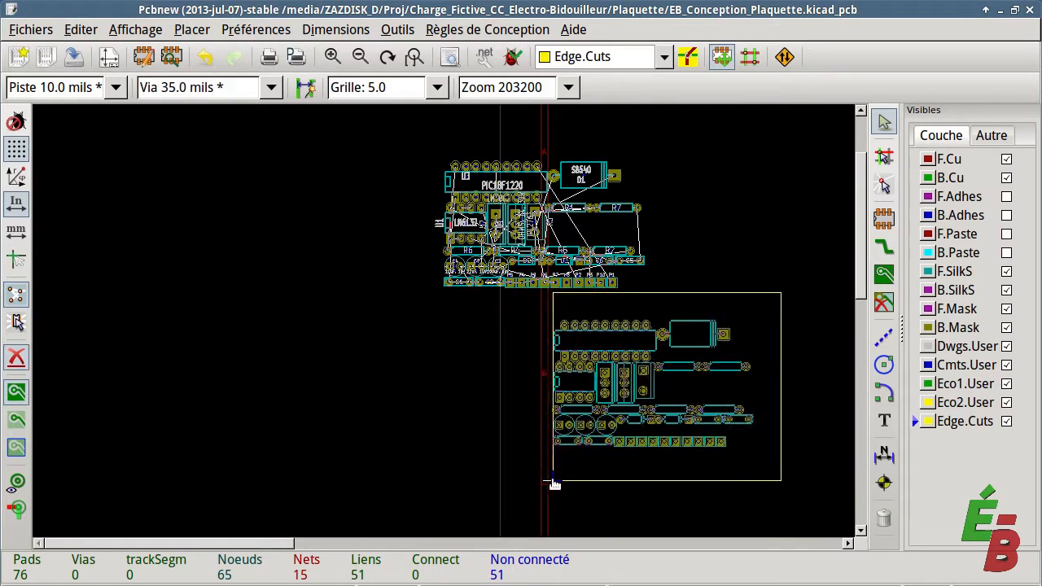
scroll(606, 480, "down", 2)
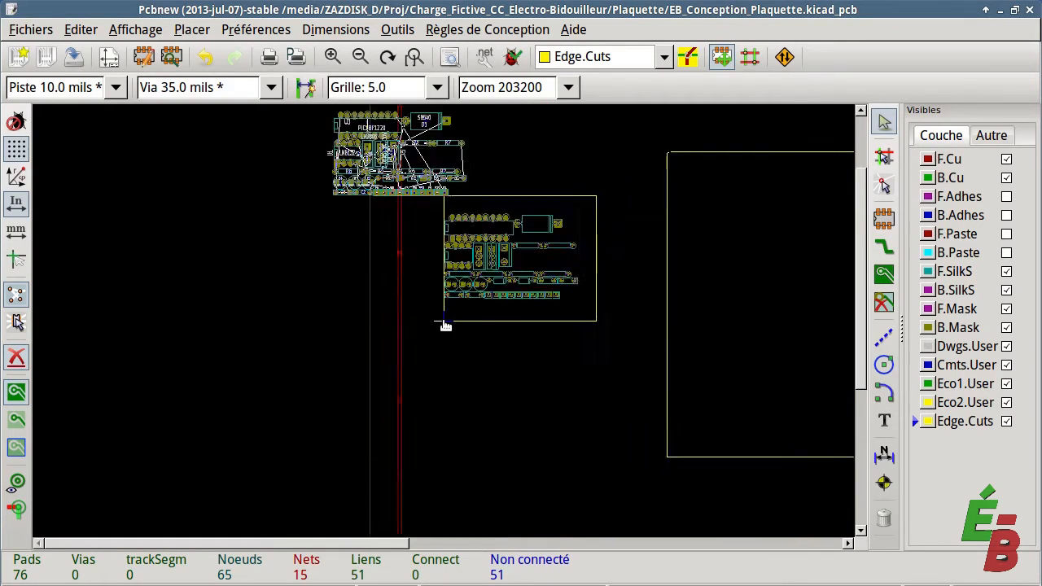
left_click(618, 322)
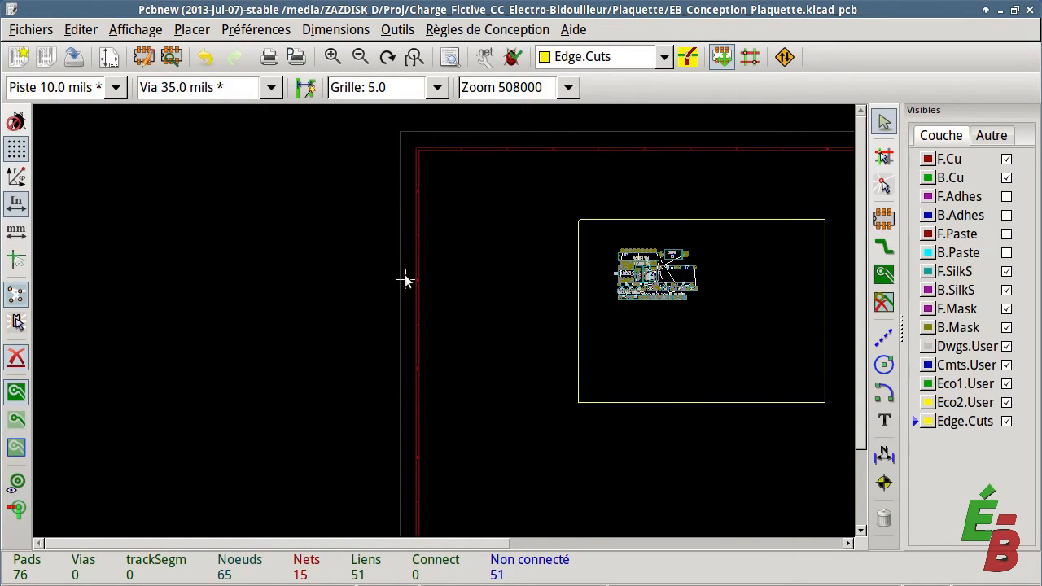
Move the PIC18F1220 (U3) out of the footprint cluster toward the board's centre and rotate it to 270 degrees.
scroll(551, 220, "up", 3)
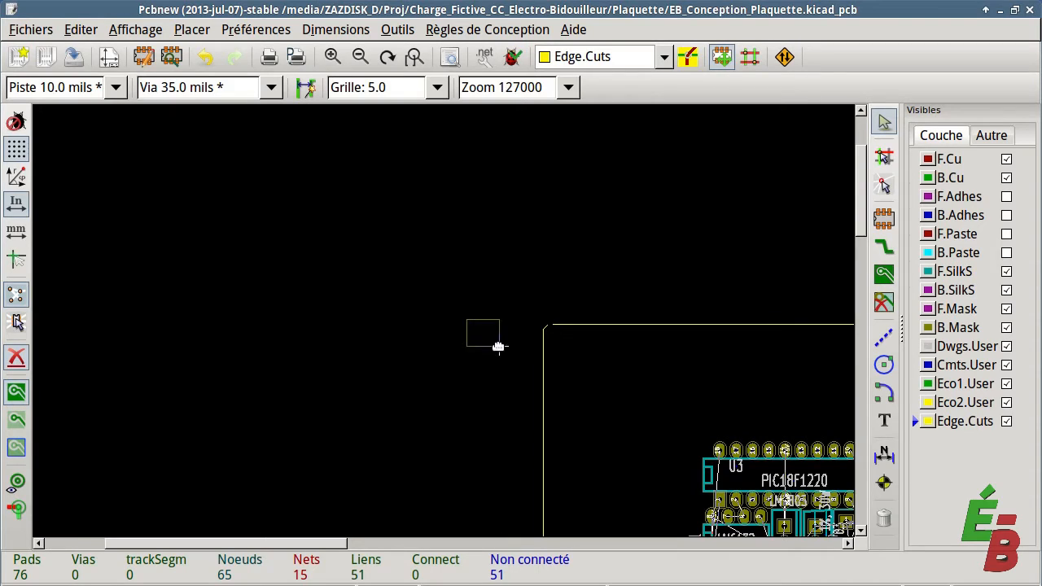
scroll(497, 344, "up", 5)
left_click(414, 62)
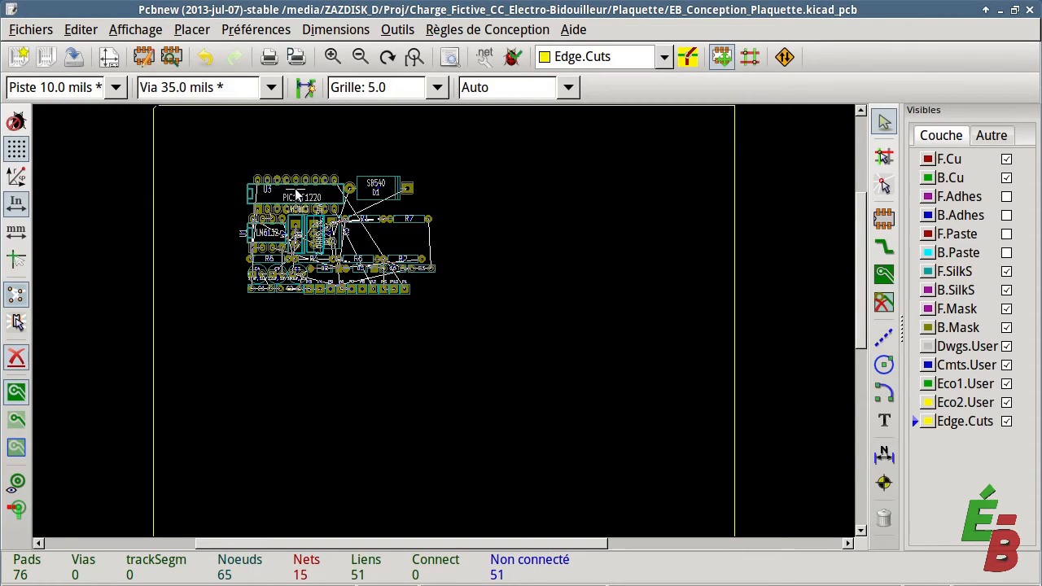
left_click_drag(297, 197, 498, 273)
key("r")
key("r")
key("r")
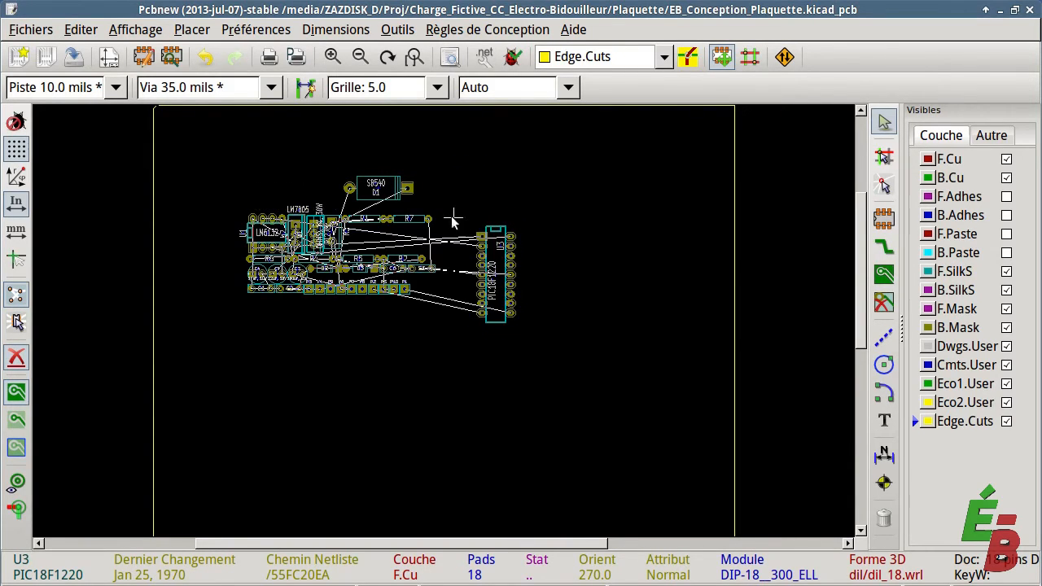
Rotate diode D1 to 90 degrees and place it right of U3, and place the LM6132 (U1) between them near U3's upper end.
key("r")
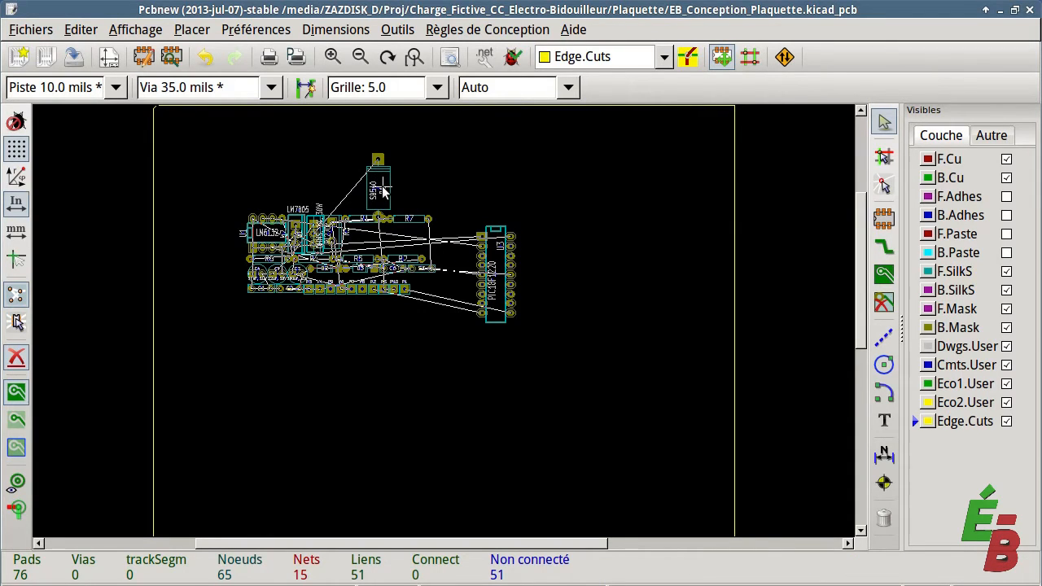
left_click_drag(373, 189, 618, 278)
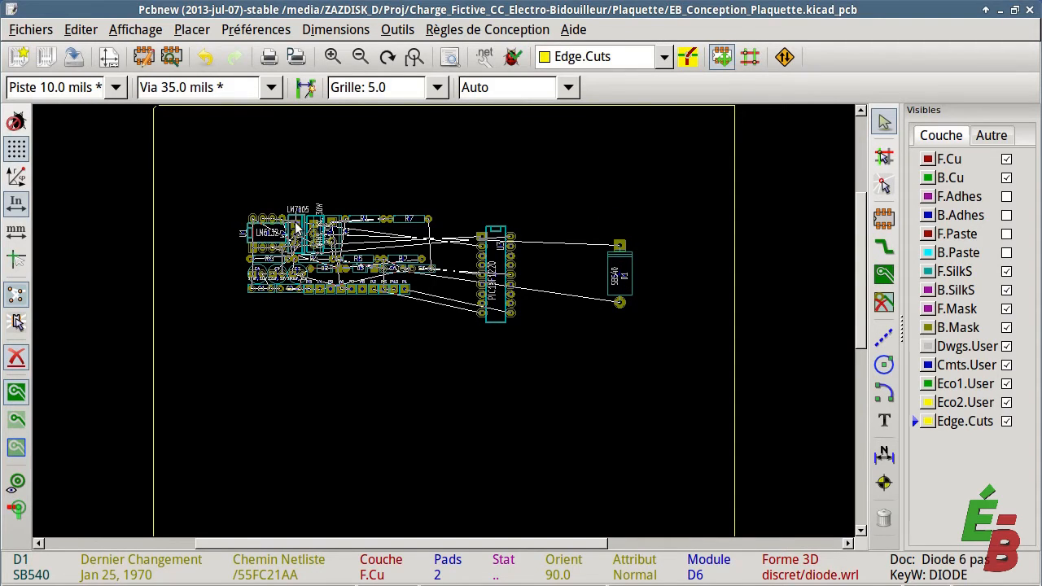
left_click_drag(269, 238, 561, 223)
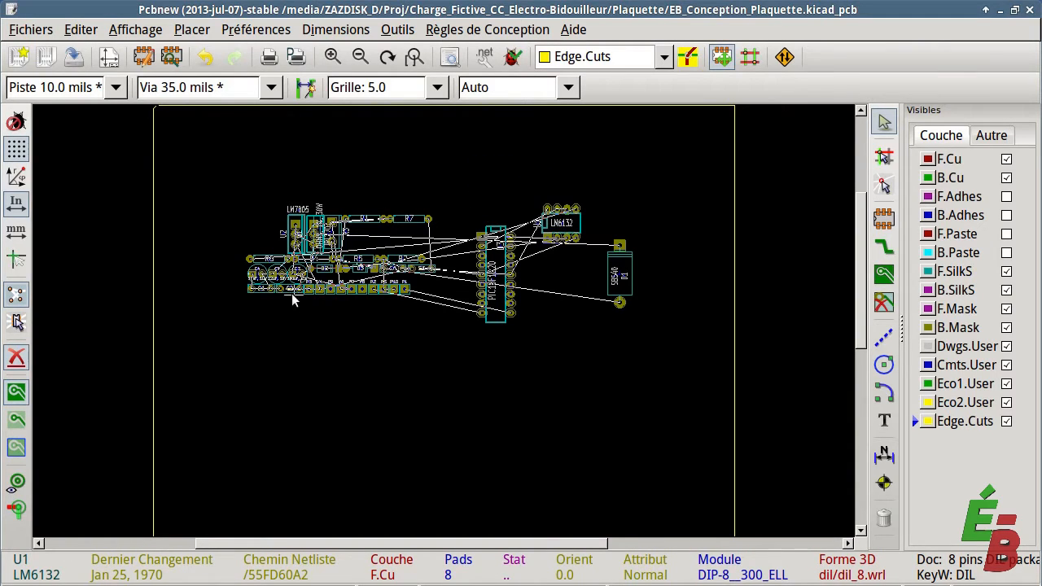
Place transistor Q1 (IRL2703) directly below diode D1 and rotate D1 by 180 degrees.
scroll(285, 254, "up", 1)
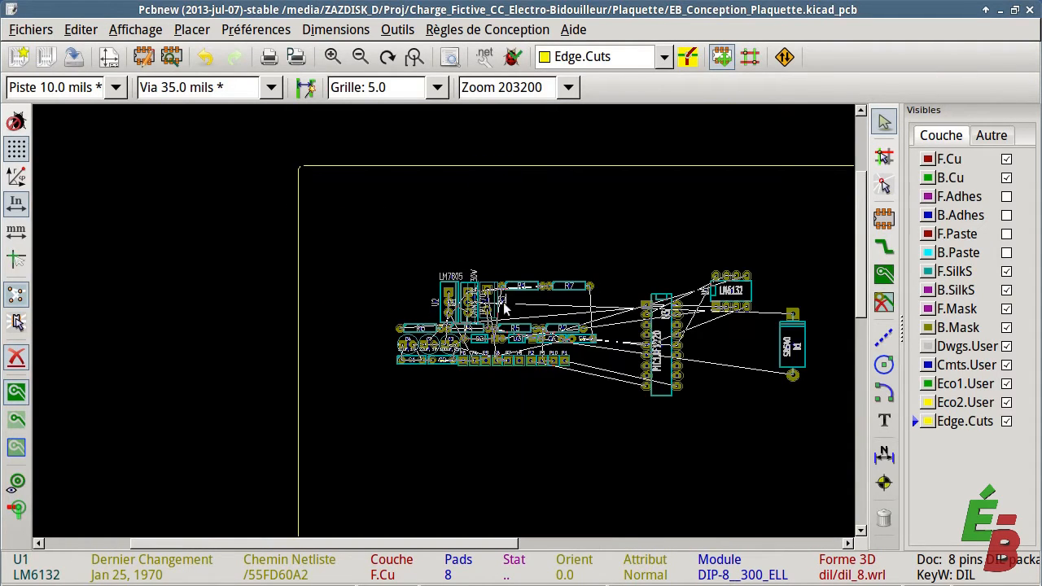
left_click_drag(467, 305, 783, 261)
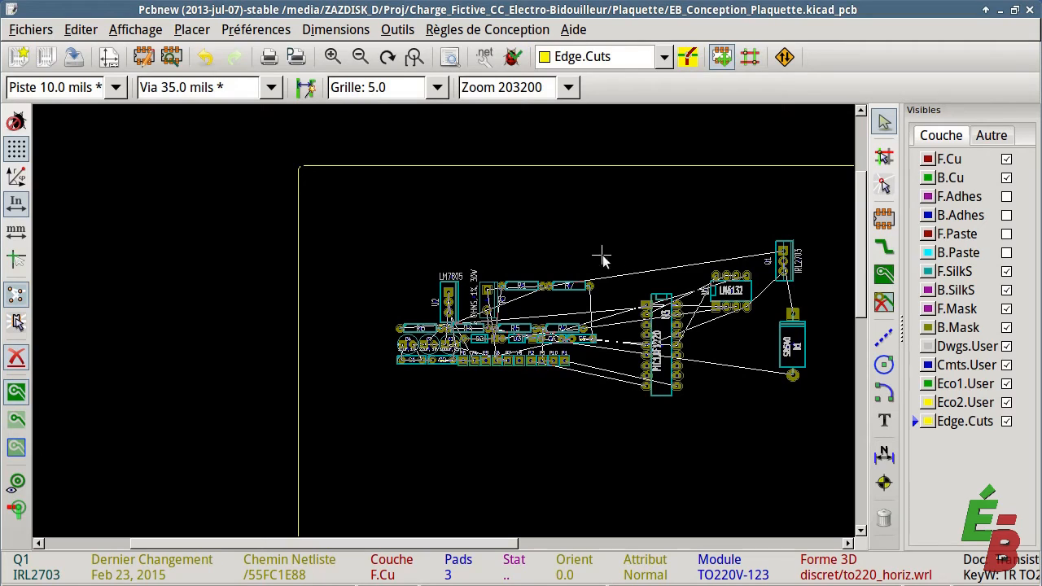
left_click_drag(774, 271, 790, 430)
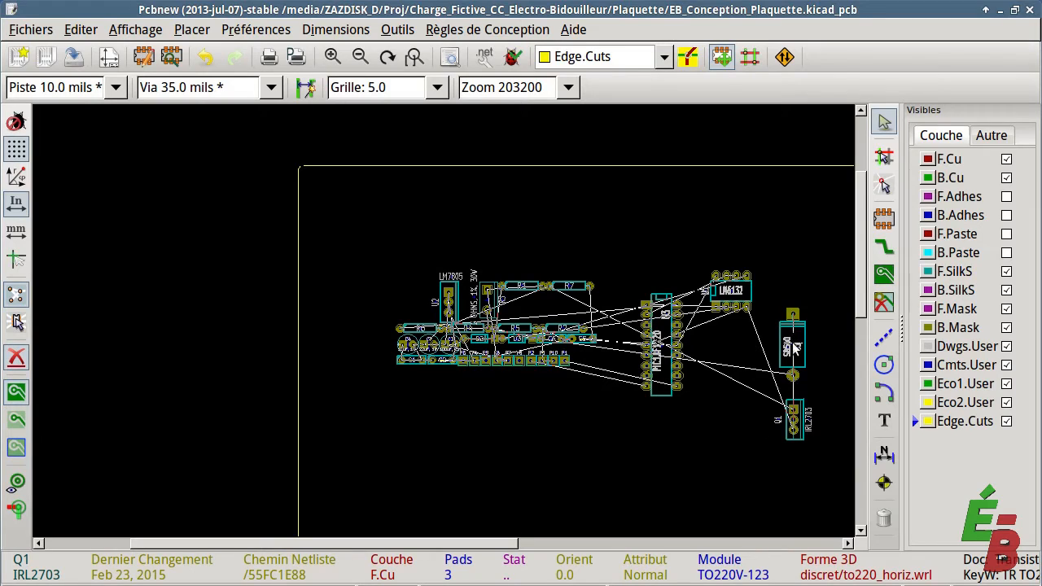
key("r")
key("r")
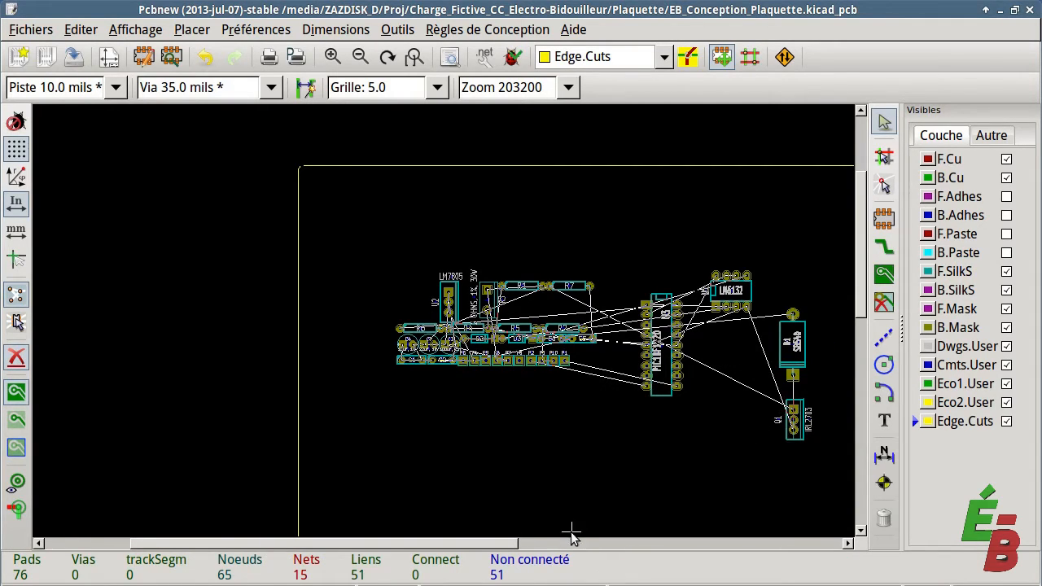
Move the power resistor R3 from the footprint cluster to a spot above diode D1.
left_click_drag(346, 544, 386, 543)
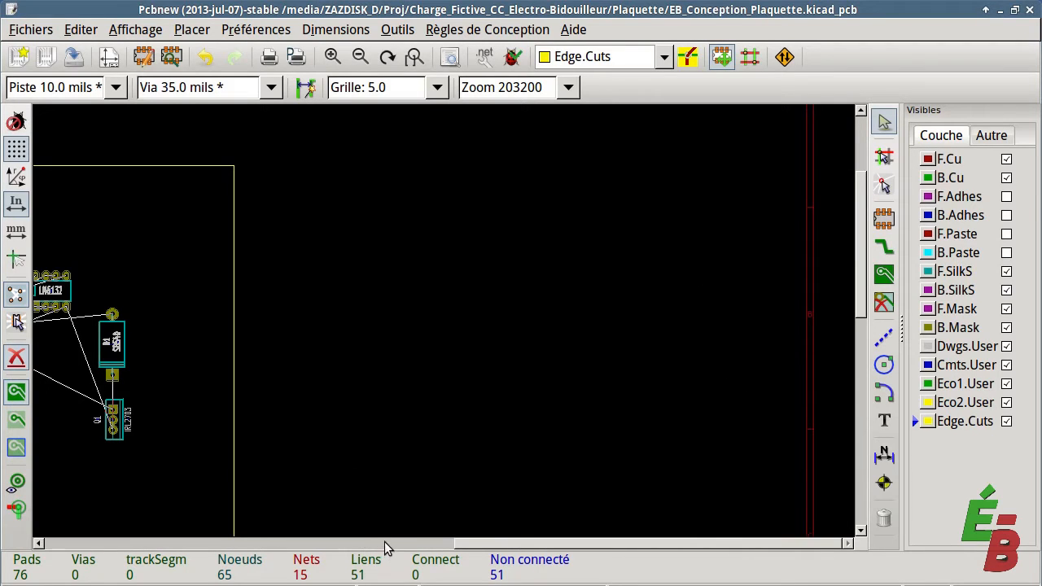
left_click_drag(493, 551, 324, 541)
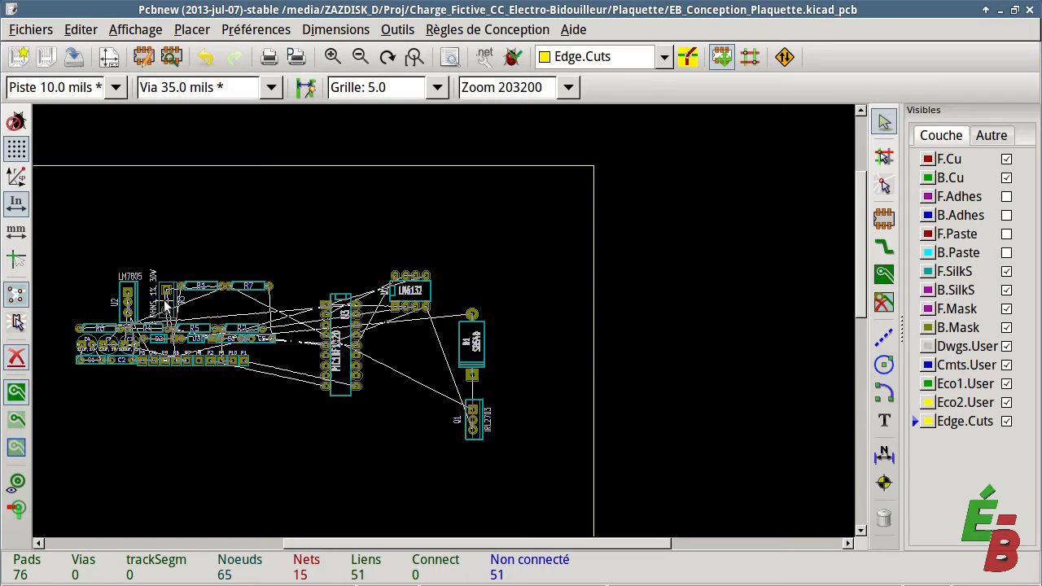
left_click_drag(166, 302, 470, 244)
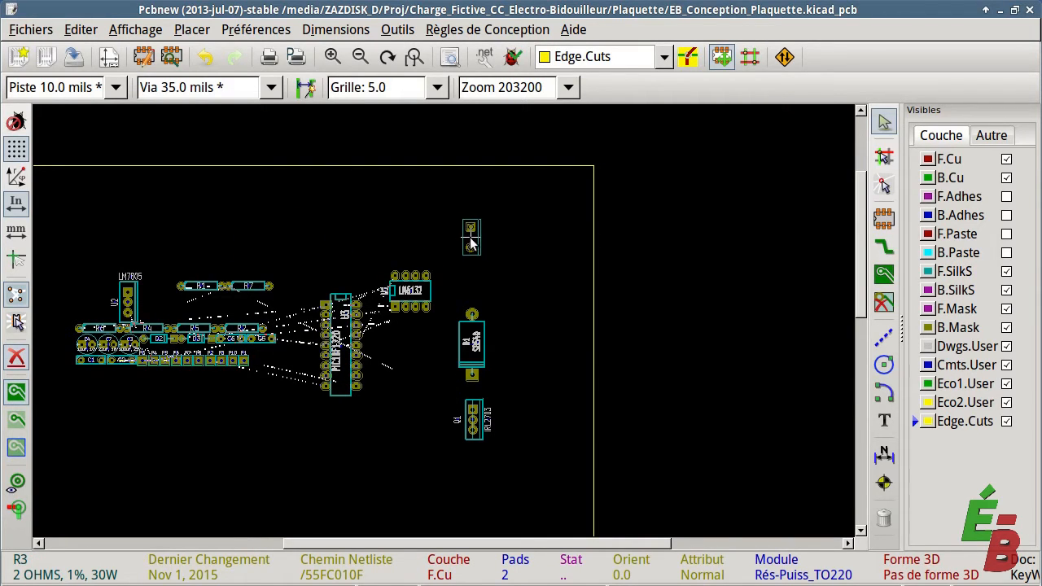
Line up R3, D1 and Q1 in a vertical column and shift the PIC18F1220 (U3) slightly left.
left_click(473, 269)
key("m")
left_click(473, 338)
key("m")
left_click(474, 413)
key("m")
left_click(314, 341)
Rotate the LM7805 (U2) to lie horizontally, place it above and left of U3, and put pad P10 to its left.
key("m")
key("r")
left_click(238, 231)
key("m")
left_click(144, 230)
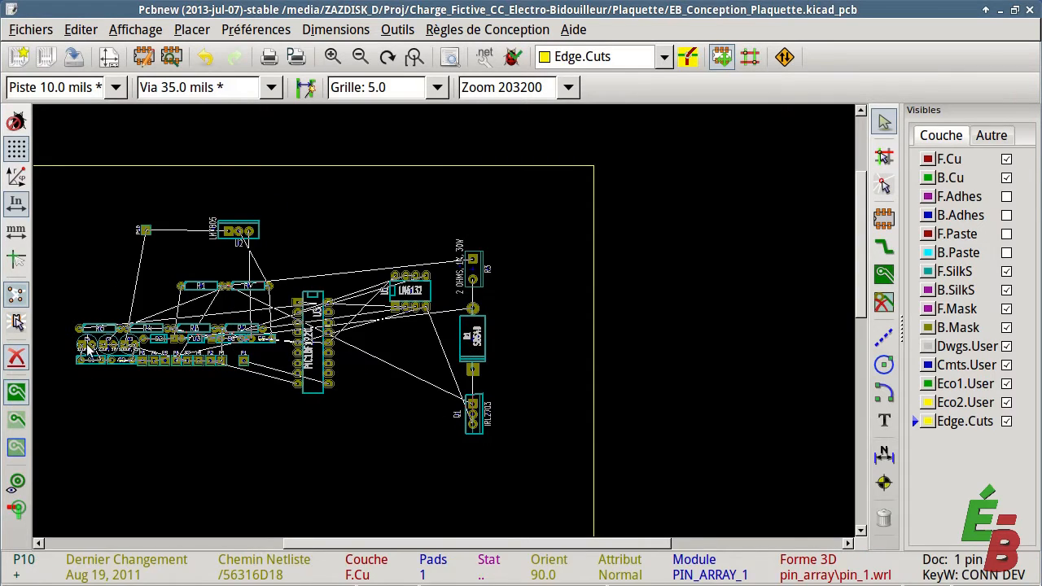
Rotate U3 by 180 degrees and place resistor R7 upright between the LM6132 (U1) and transistor Q1.
key("m")
left_click(398, 332)
left_click(333, 56)
key("r")
key("r")
key("m")
key("r")
left_click(400, 456)
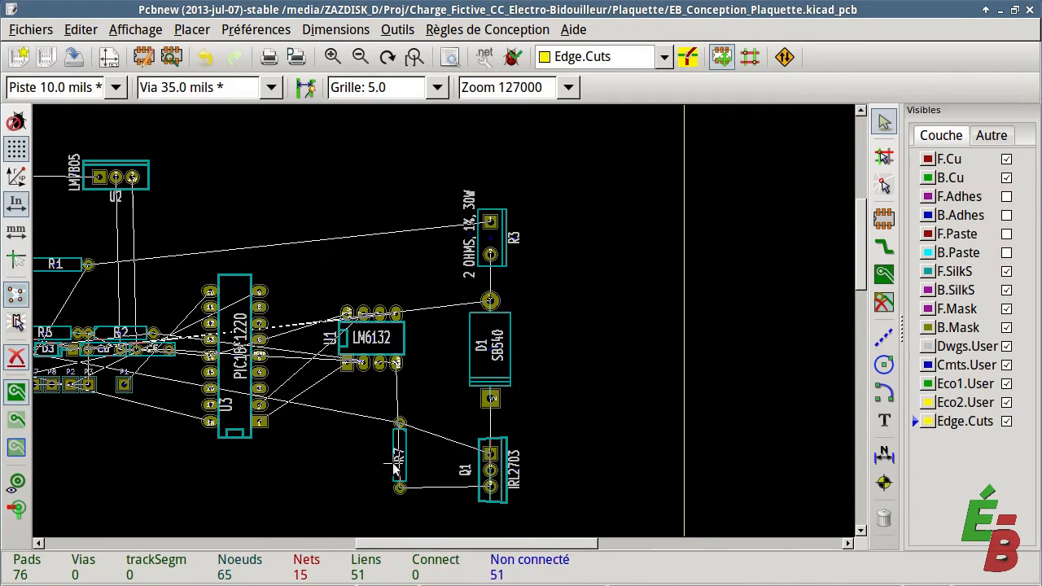
Place resistor R4 horizontally above U1 and move R7 directly to the left of transistor Q1.
scroll(399, 456, "left", 3, "ctrl")
key("r")
key("m")
left_click(581, 422)
key("m")
left_click(576, 228)
key("m")
key("r")
left_click(651, 256)
key("m")
left_click(682, 470)
Move U3 up and to the left of U1, and place R2, D2 and R6 below U1.
key("m")
left_click(466, 240)
key("m")
left_click(590, 396)
key("m")
left_click(537, 374)
key("m")
left_click(445, 232)
key("m")
left_click(623, 439)
left_click(633, 402)
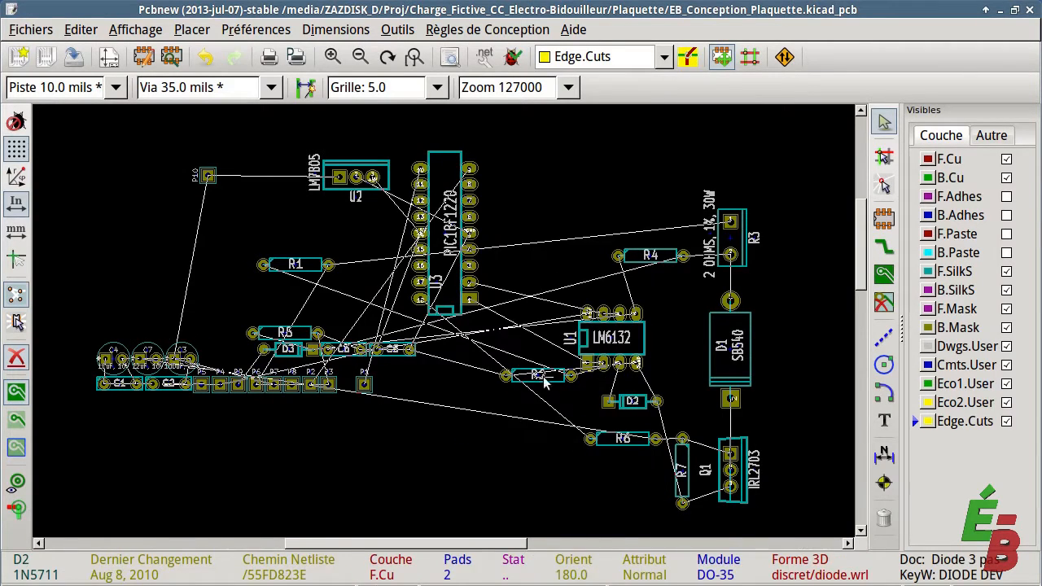
Place capacitor C5 just below U3 and capacitor C6 upright between U1 and diode D1.
key("m")
scroll(565, 375, "up", 1)
left_click(424, 359)
key("m")
left_click(269, 259)
key("m")
left_click(411, 326)
key("m")
key("r")
key("r")
key("r")
scroll(393, 166, "down", 1)
scroll(444, 321, "up", 1)
left_click(659, 363)
Place resistor R5 to the upper left of R2 and diode D3 above U1, below R4.
key("m")
left_click(347, 485)
key("m")
left_click(534, 354)
scroll(534, 354, "down", 1, "shift")
Place pad P3 to the right of diode D2 and spread pads P7 and P8 below resistor R5.
key("m")
scroll(210, 472, "down", 5, "shift")
key("m")
left_click(673, 375)
key("m")
scroll(128, 330, "up", 3, "shift")
key("m")
left_click(342, 502)
Arrange the remaining footprints compactly around U3 and U1, with pads P1 to P3 above U3 and the LM7805 below it.
key("m")
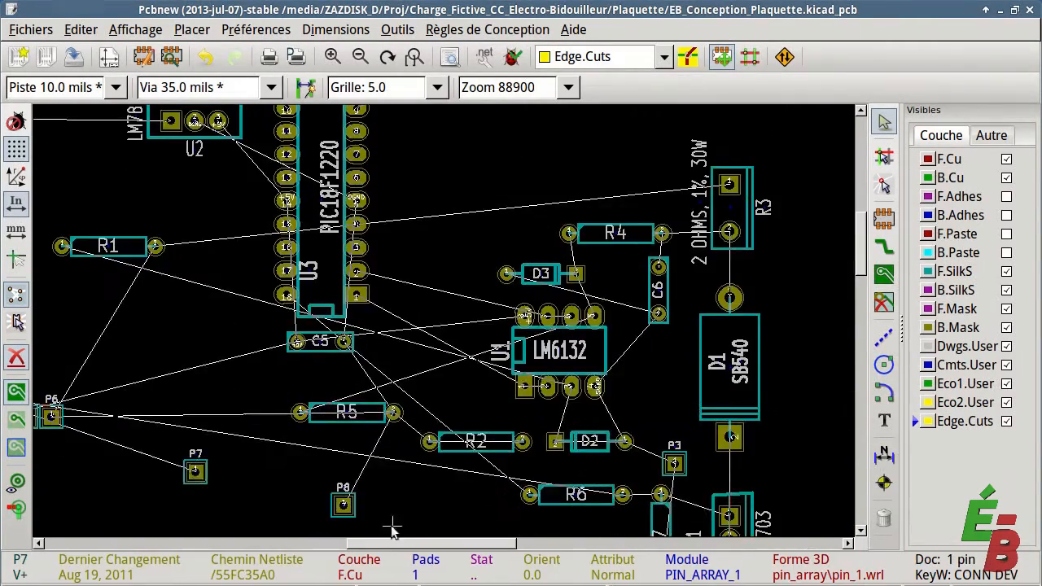
scroll(147, 374, "up", 3, "ctrl")
left_click(123, 288)
key("m")
left_click(259, 176)
scroll(146, 244, "up", 2, "shift")
key("m")
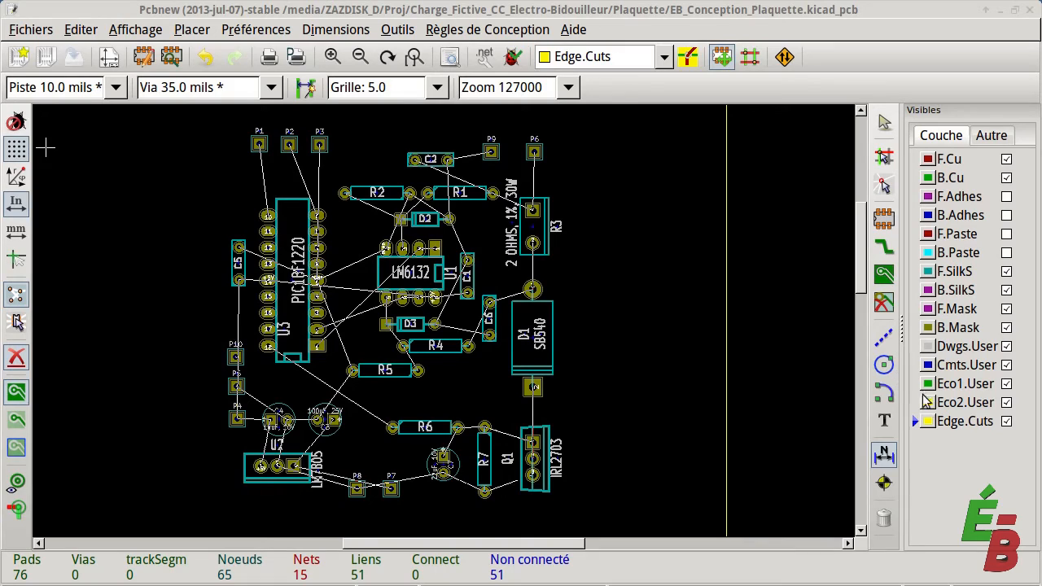
Draw a vertical 1.5 in dimension on the Edge.Cuts layer from beside R3's centre down to beside Q1.
left_click(883, 456)
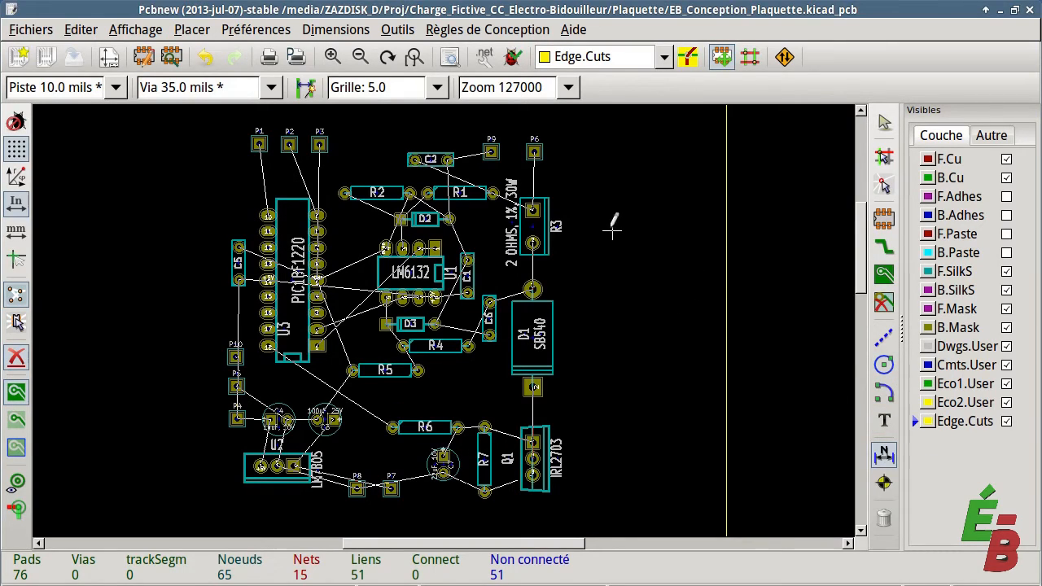
scroll(583, 225, "up", 4)
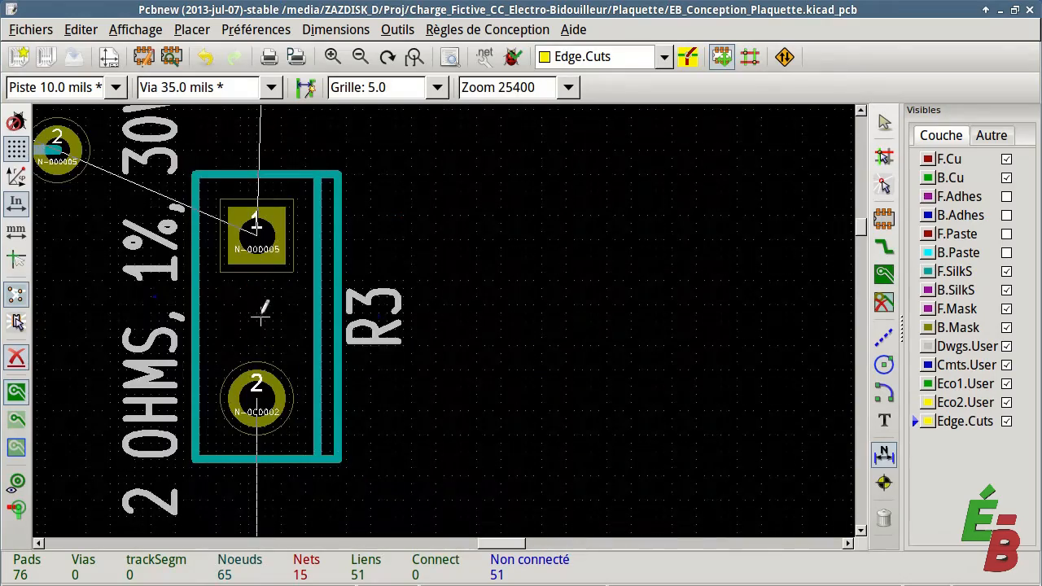
left_click(432, 317)
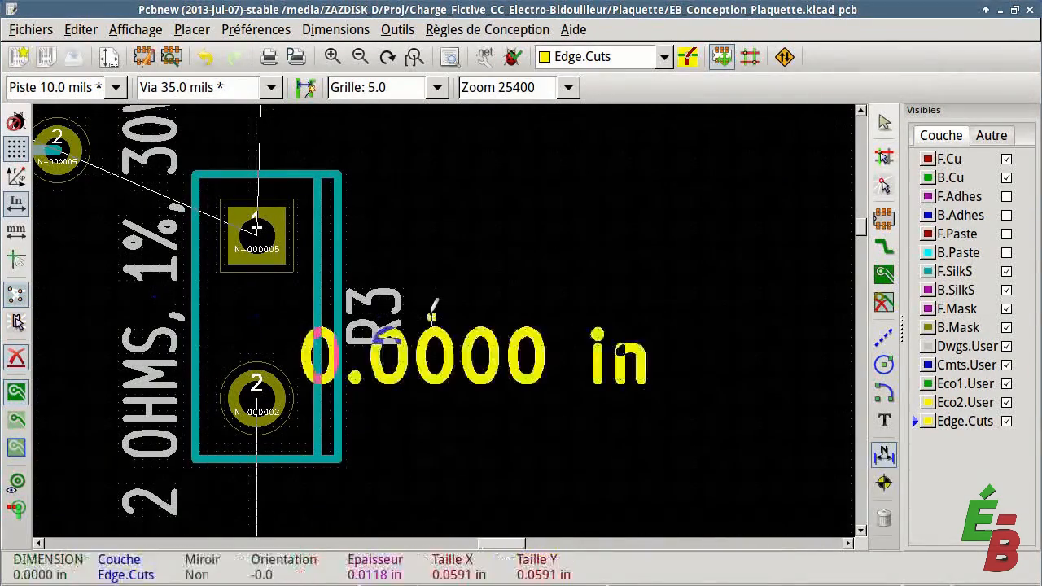
scroll(429, 476, "down", 2)
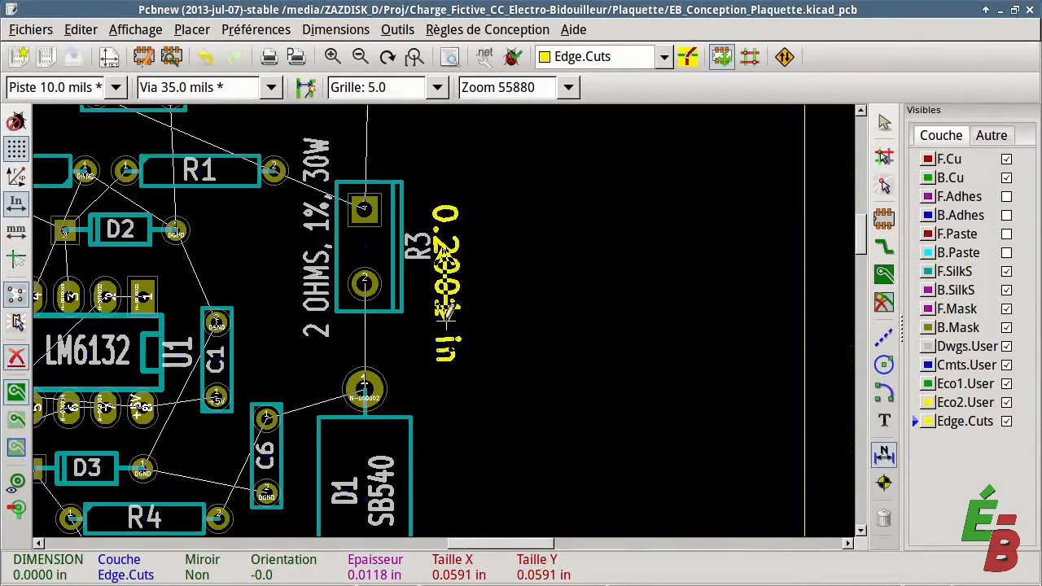
scroll(444, 456, "down", 2)
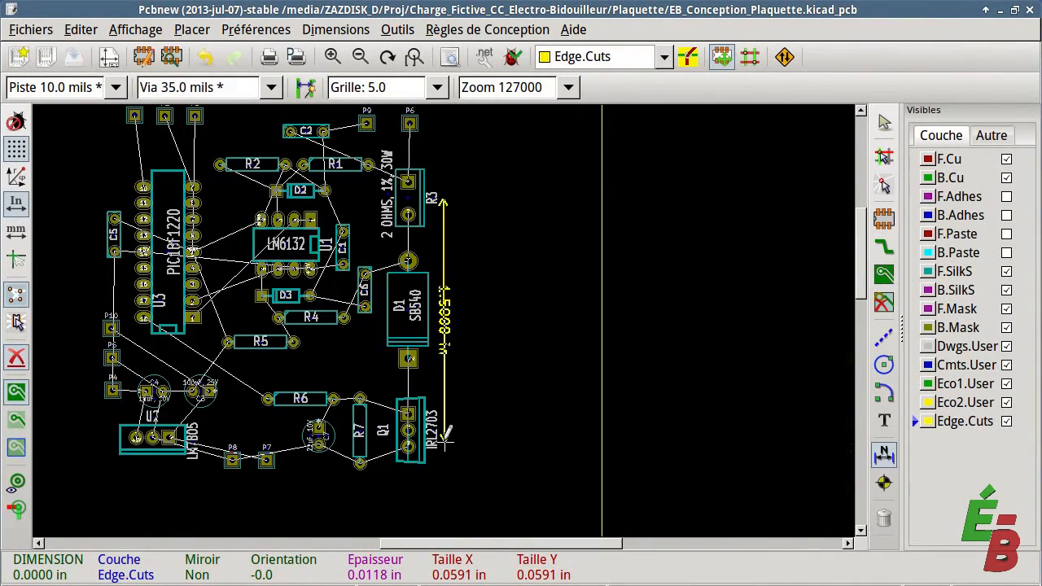
scroll(446, 439, "up", 1)
left_click(446, 439)
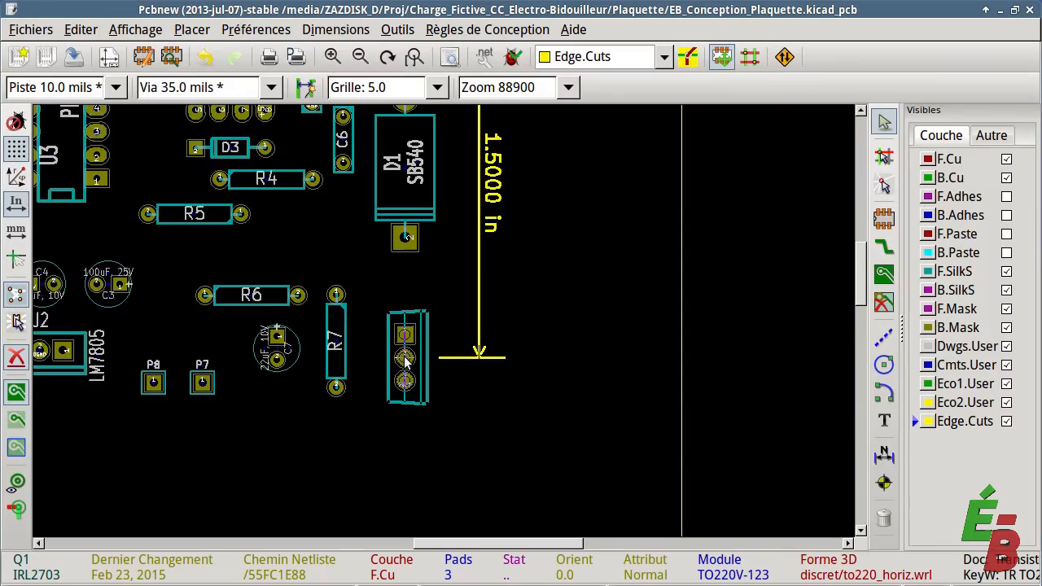
Move transistor Q1 slightly left, keeping its middle pad level with the lower end of the 1.5 in dimension.
scroll(408, 431, "up", 1)
scroll(444, 326, "up", 2)
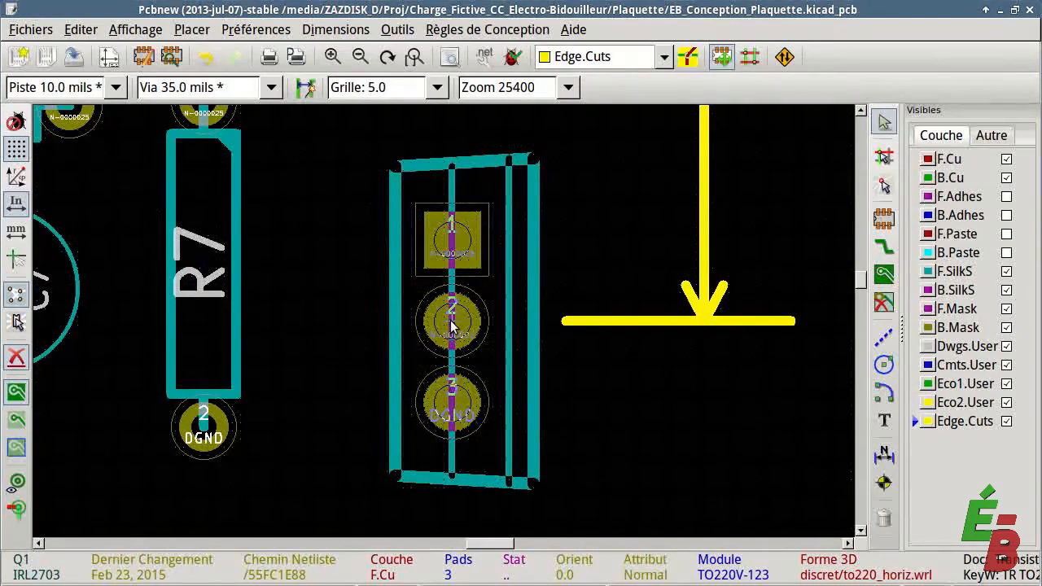
left_click_drag(452, 326, 446, 325)
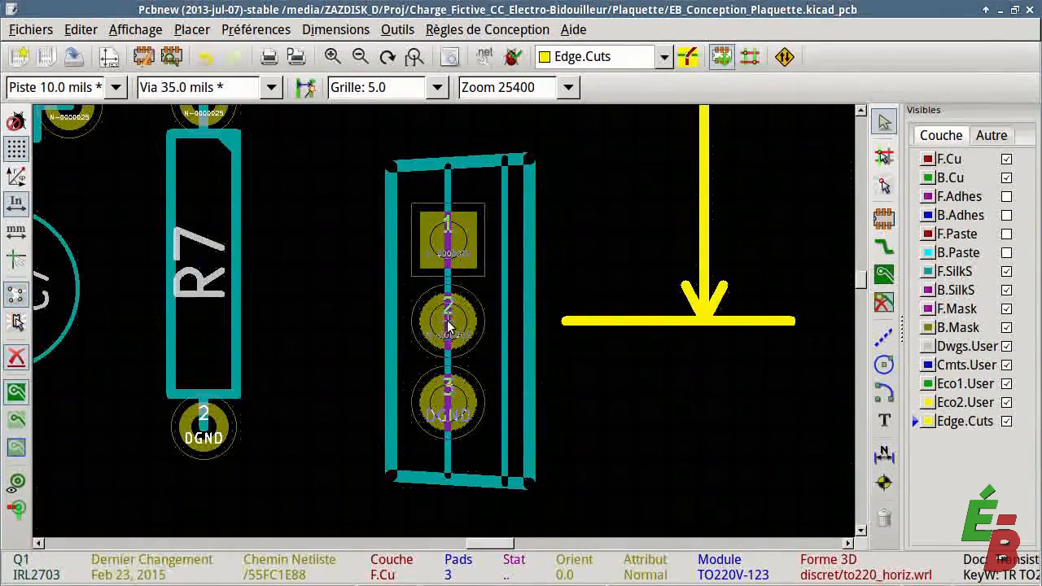
left_click(446, 326)
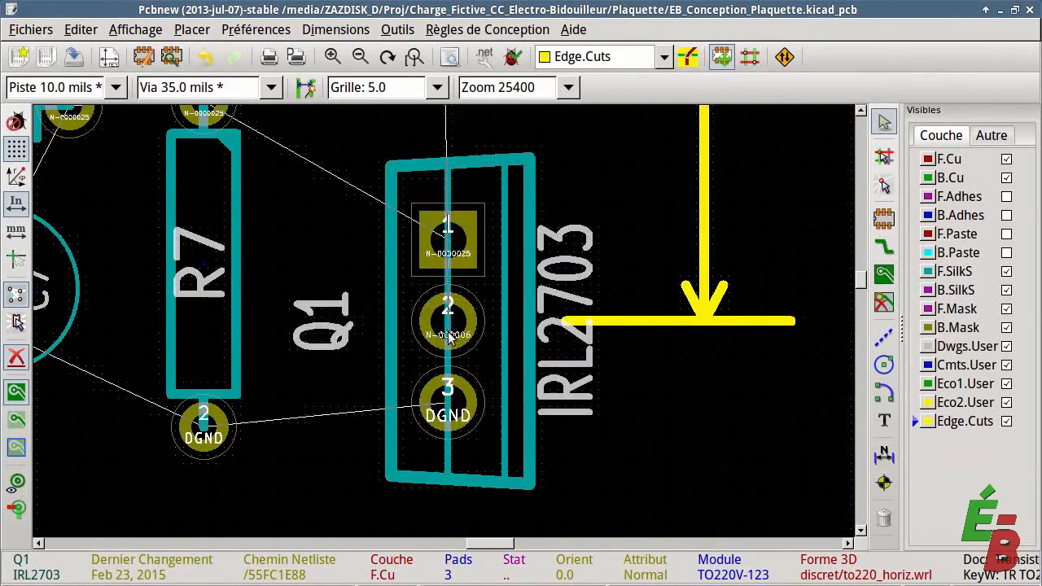
Position diode D1 on the vertical line between R3 and Q1.
scroll(446, 321, "down", 3)
scroll(443, 295, "down", 1)
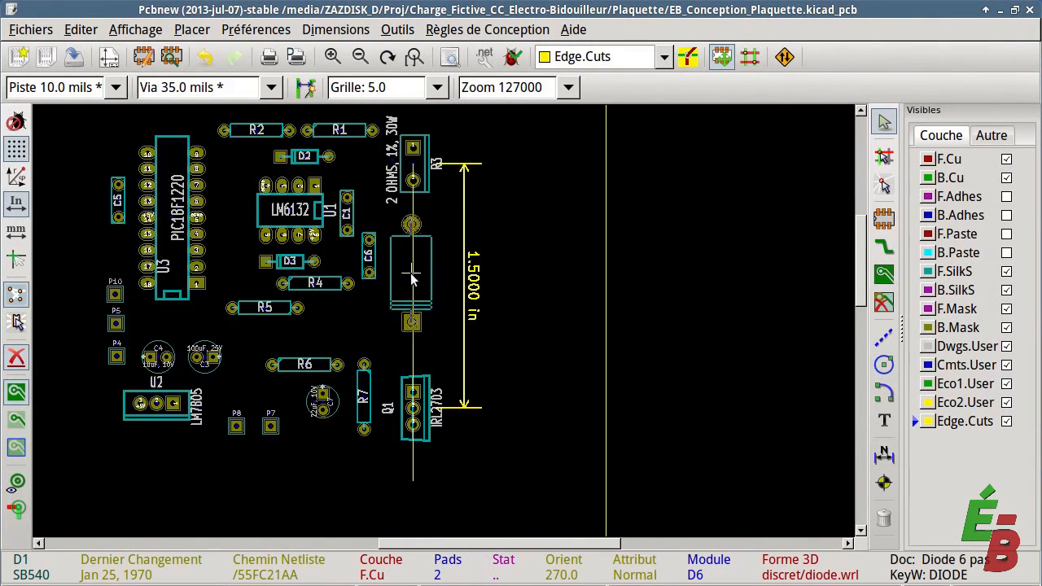
left_click(412, 281)
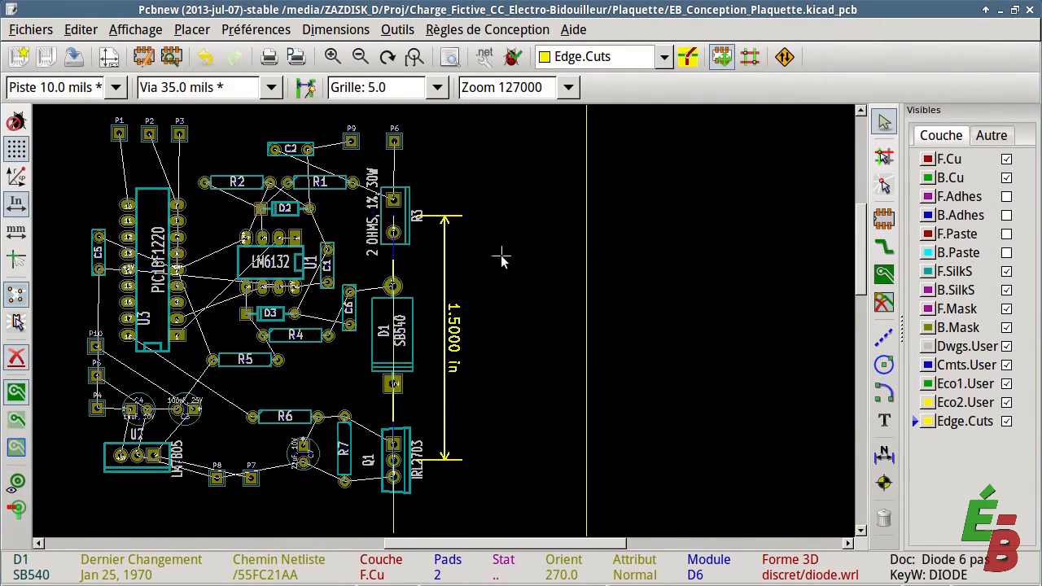
Move C6 closer to D1 and shift R6, C7 and R7 up toward the components above them.
key("m")
left_click(353, 302)
key("m")
left_click(299, 392)
key("m")
left_click(296, 438)
key("m")
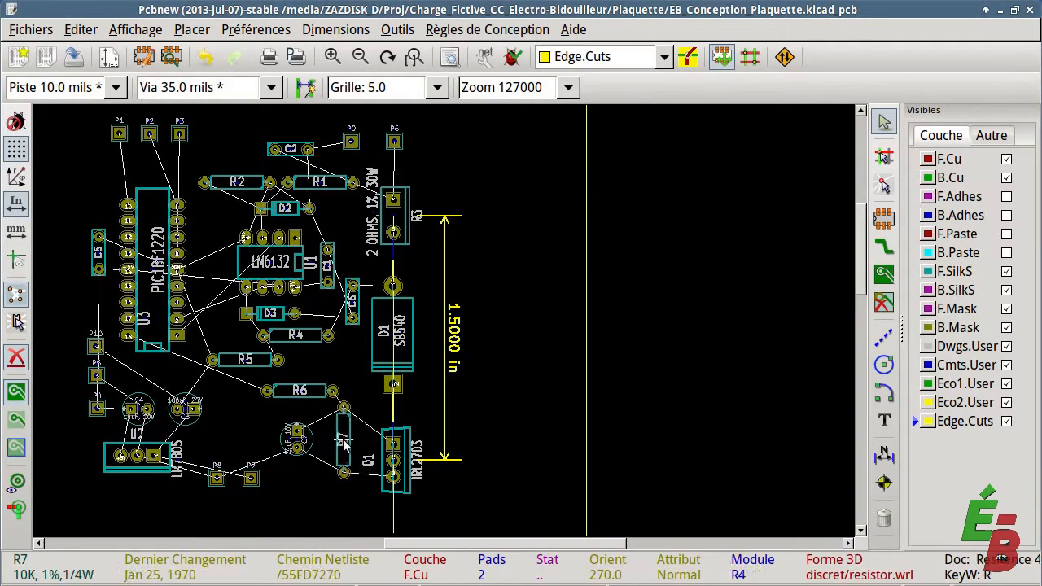
left_click(344, 442)
Move pads P7 and P8 down and right, and shift the LM7805 (U2) to the right.
left_click(234, 497)
key("m")
left_click(183, 456)
Move U3 and C5 down and right, and stagger R4 and R5 below diode D3.
key("m")
left_click(295, 339)
key("m")
left_click(243, 366)
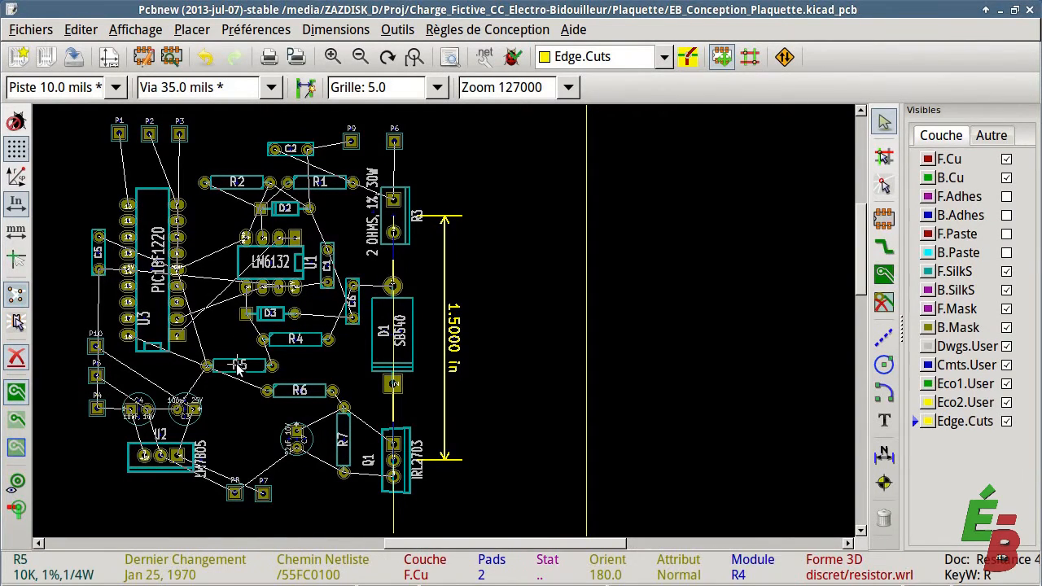
key("m")
left_click(169, 281)
key("m")
left_click(260, 366)
key("m")
left_click(114, 265)
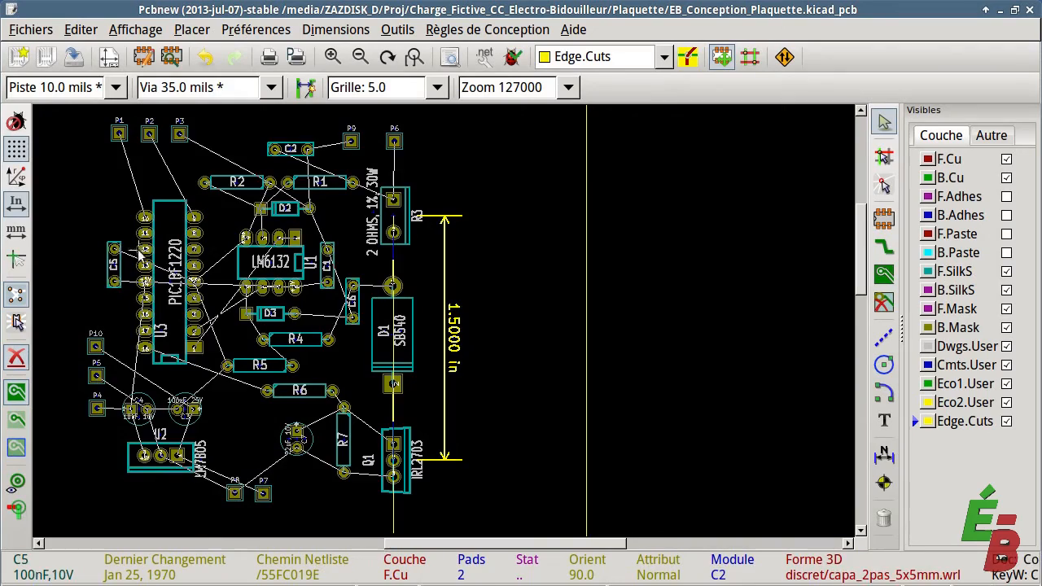
Adjust C2 and D2 above U1, and shift U2, C3, C4 and pads P4, P5 and P10 to the right.
key("m")
left_click(288, 209)
left_click(353, 302)
key("m")
left_click(293, 149)
key("F4")
Space pad P4 evenly below P5 and shift pads P1, P2 and P3 right above U3.
scroll(431, 329, "up", 1)
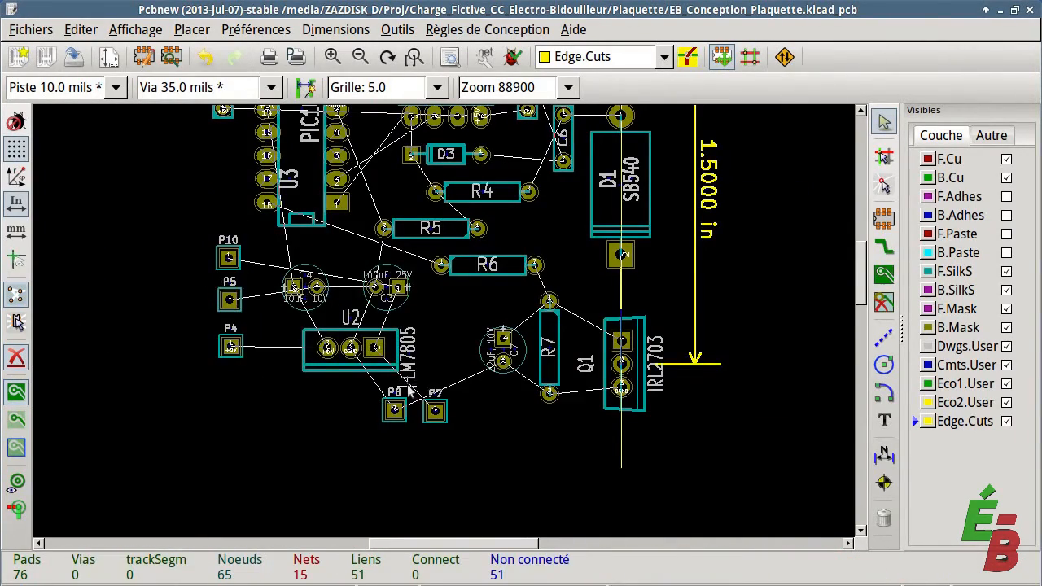
scroll(219, 252, "up", 2, "shift")
scroll(224, 398, "up", 3)
scroll(452, 510, "down", 1)
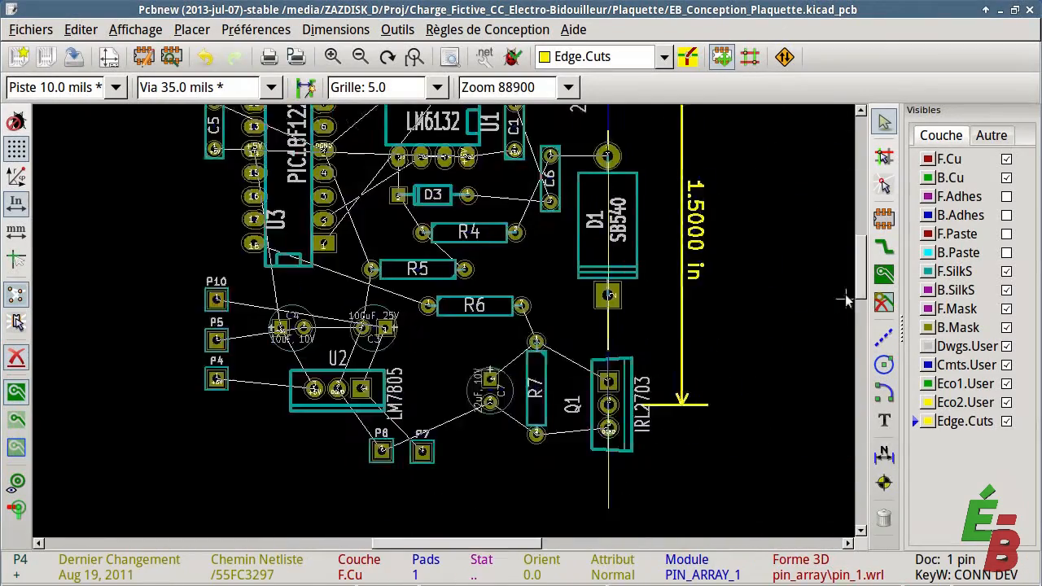
scroll(841, 291, "up", 3, "shift")
scroll(261, 165, "down", 1)
left_click(306, 172)
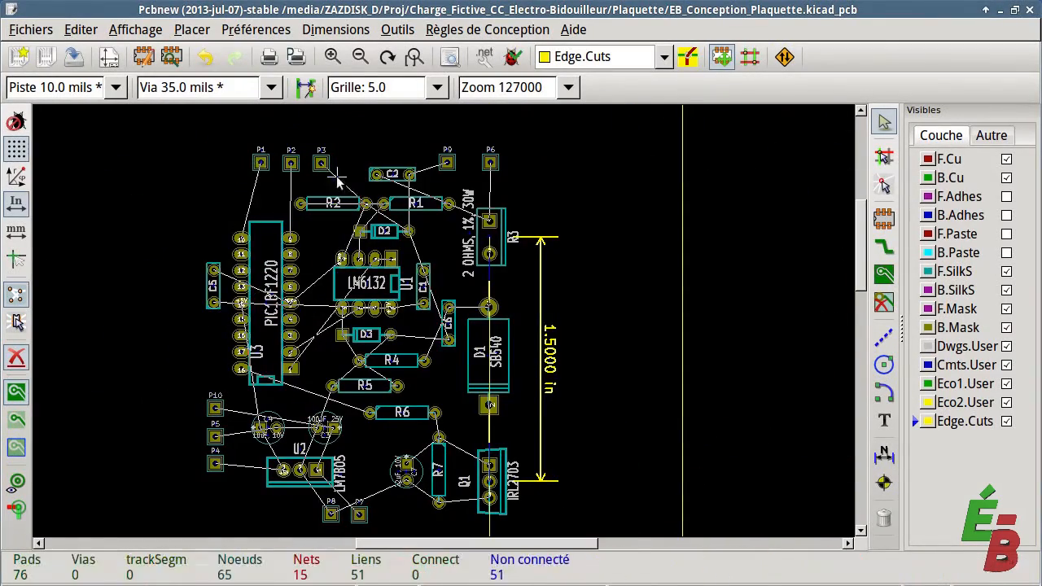
Shift diode D1 and capacitor C6 slightly left and move pad P9 closer to P6.
key("m")
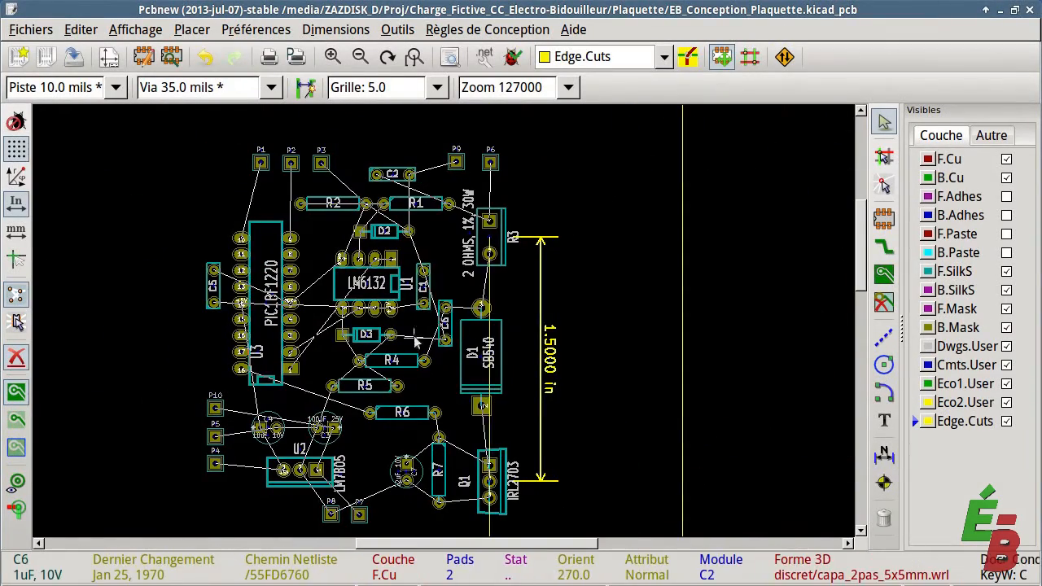
left_click(483, 358)
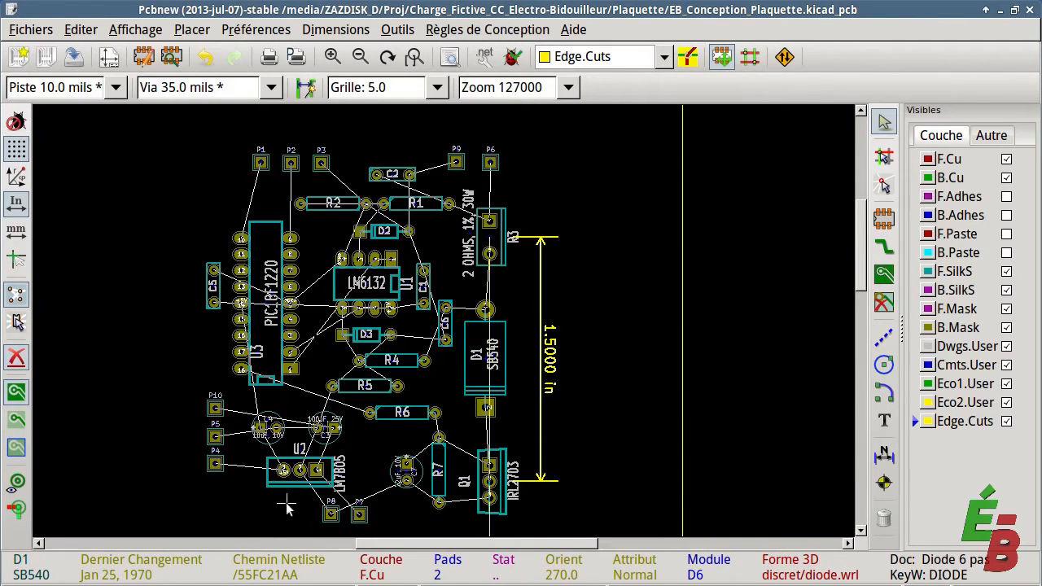
Block-move pads P1 to P3, and likewise pads P9 and P6, slightly down toward the components.
scroll(286, 506, "down", 2, "shift")
scroll(245, 114, "up", 1, "shift")
left_click_drag(241, 110, 329, 142)
left_click(786, 403)
left_click(329, 154)
left_click_drag(428, 117, 508, 151)
left_click(766, 397)
left_click(508, 161)
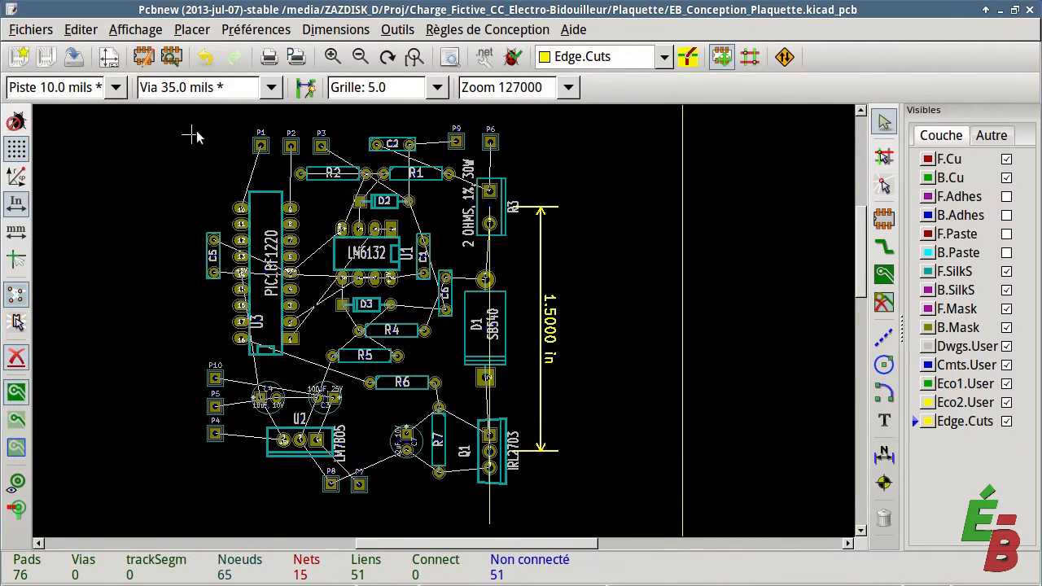
Shift U3 slightly right and lower capacitor C6 beside diode D1.
key("m")
left_click(270, 273)
key("m")
left_click(445, 306)
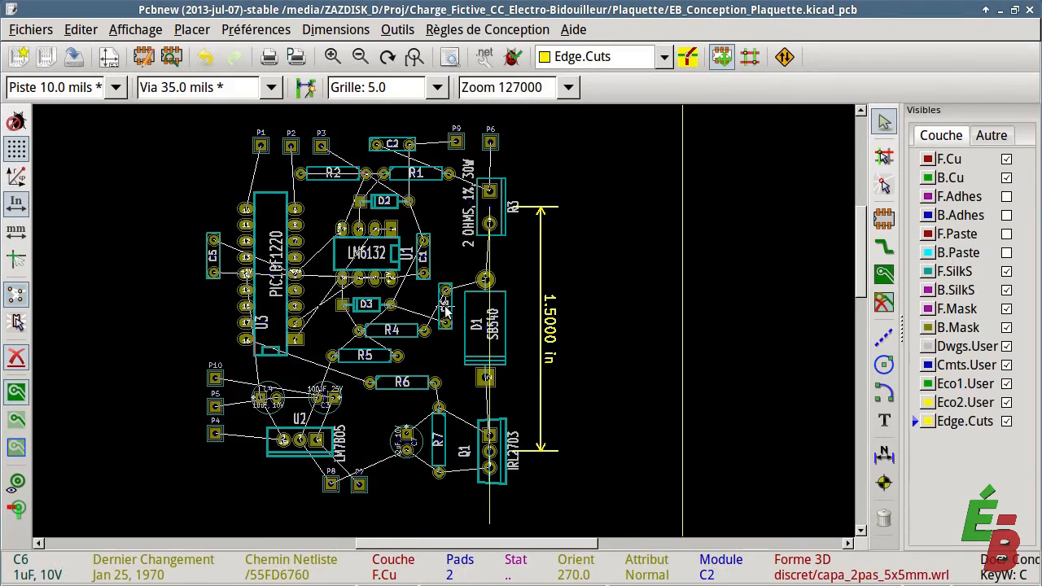
Align resistors R4 and R5 directly above each other below diode D3.
key("m")
left_click(384, 329)
key("m")
left_click(385, 355)
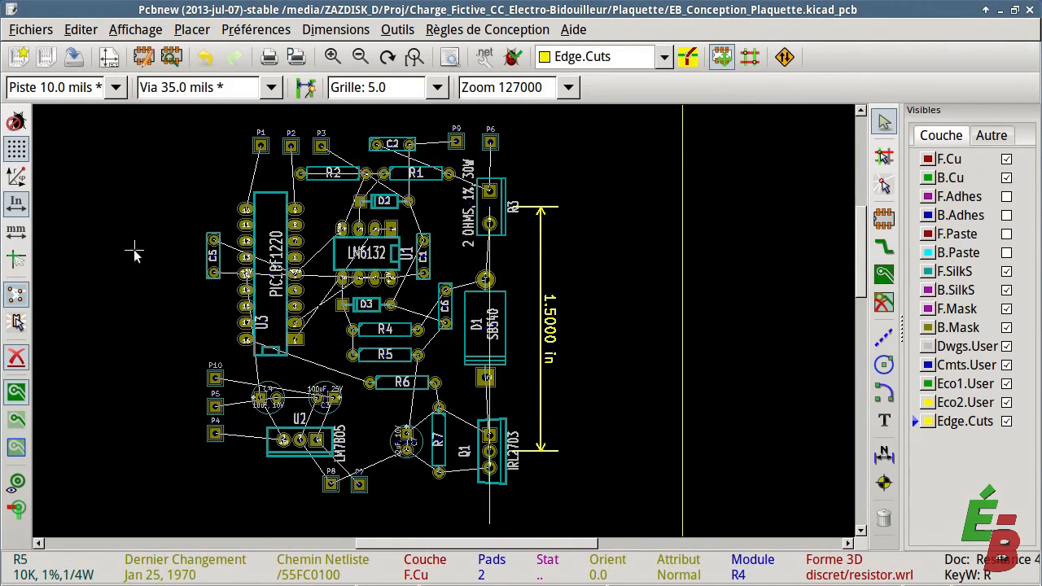
Move U3 slightly down and right, and adjust capacitor C5 on its left side.
key("m")
left_click(270, 279)
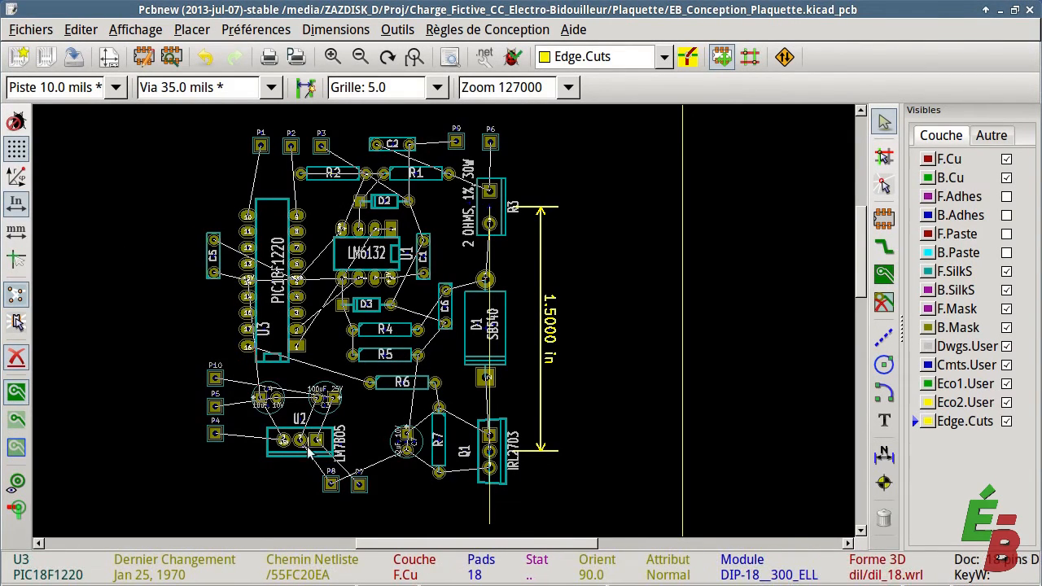
key("m")
left_click(215, 256)
Shift U1 and C1 slightly right and lower C6 further between R4 and diode D1.
key("m")
left_click(431, 253)
key("m")
left_click(372, 254)
key("m")
left_click(441, 318)
Place capacitor C2 between R1 and U1 and move diode D2 to its left below R2.
key("m")
left_click(428, 195)
key("m")
left_click(364, 205)
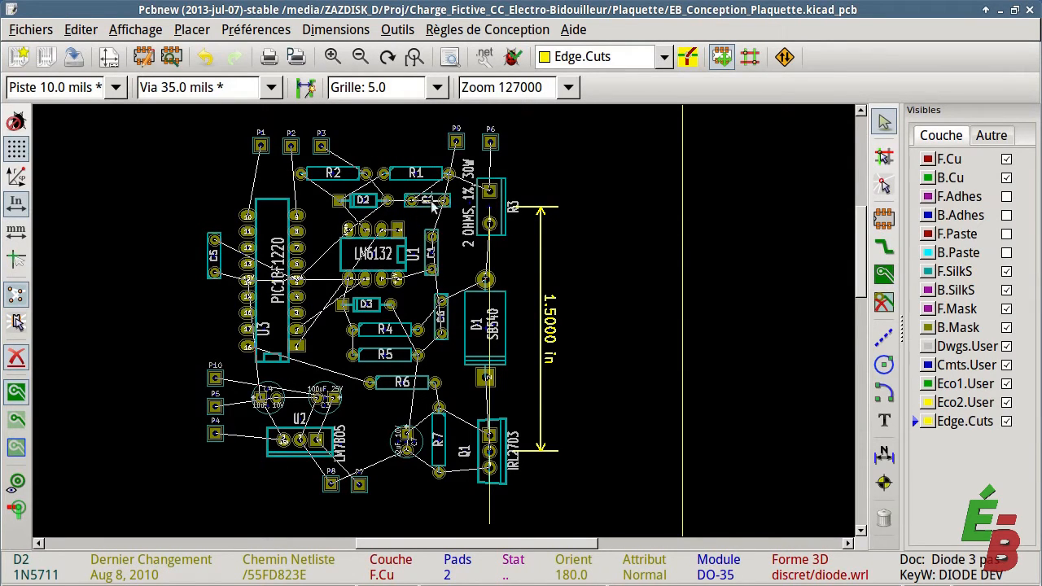
Rotate capacitor C2 by half a turn and nudge resistor R6 slightly upward below R5.
key("r")
key("r")
key("m")
left_click(401, 378)
Move regulator U2 right towards C7 and place capacitors C3 and C4 side by side above it.
key("m")
left_click(335, 437)
key("m")
left_click(344, 397)
key("m")
left_click(300, 396)
Move pads P10, P5 and P4 together closer to U2, and adjust the positions of C5 and R6.
left_click_drag(191, 361, 235, 461)
left_click(765, 395)
key("m")
left_click(216, 264)
key("m")
left_click(408, 379)
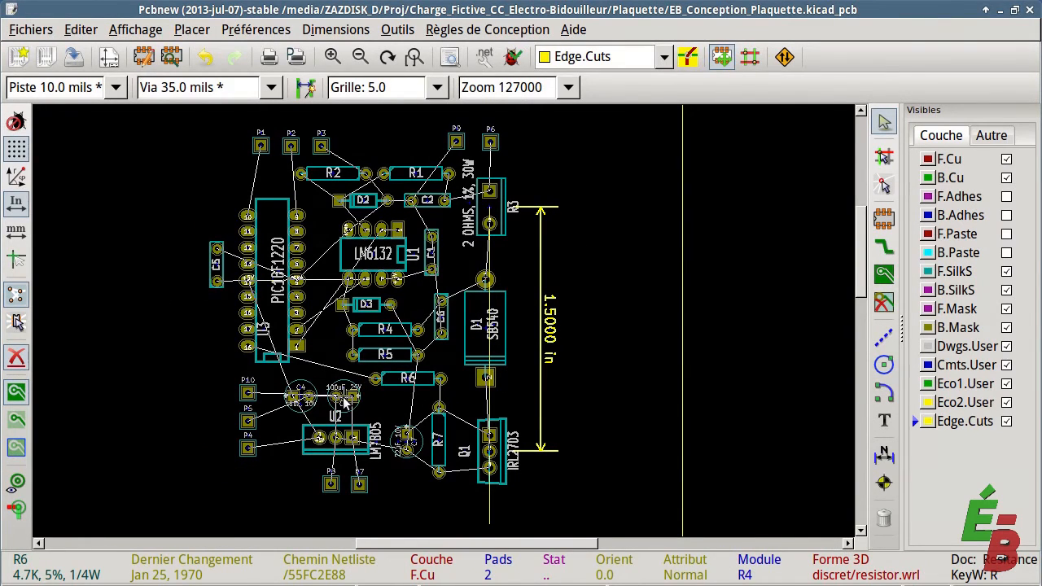
left_click_drag(233, 376, 269, 473)
left_click(267, 491)
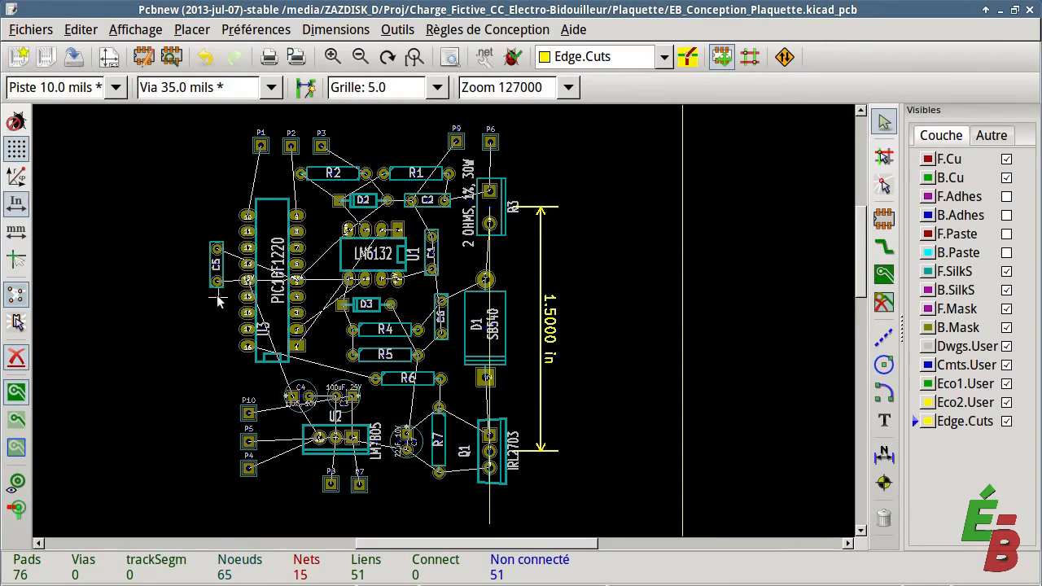
Try placing capacitor C5 between U3 and diode D3.
key("m")
left_click(320, 299)
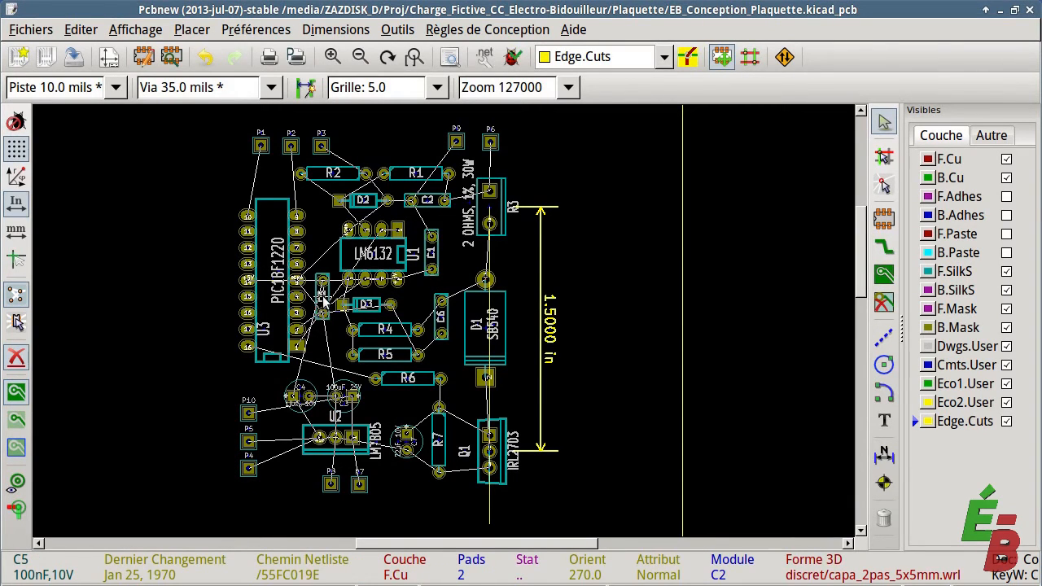
key("ctrl+z")
Shift resistors R5 and R4 slightly down and move diode D3 right and down, just above R4.
key("m")
left_click(385, 358)
key("m")
left_click(386, 334)
key("m")
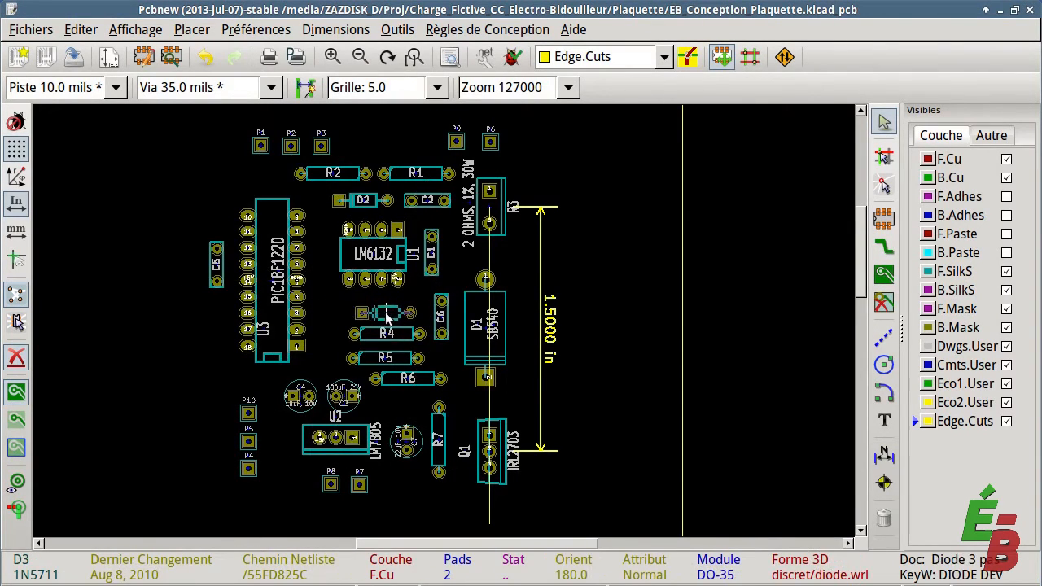
left_click(386, 313)
Raise diode D2 and capacitor C2 slightly towards resistors R2 and R1.
key("m")
left_click(362, 196)
key("m")
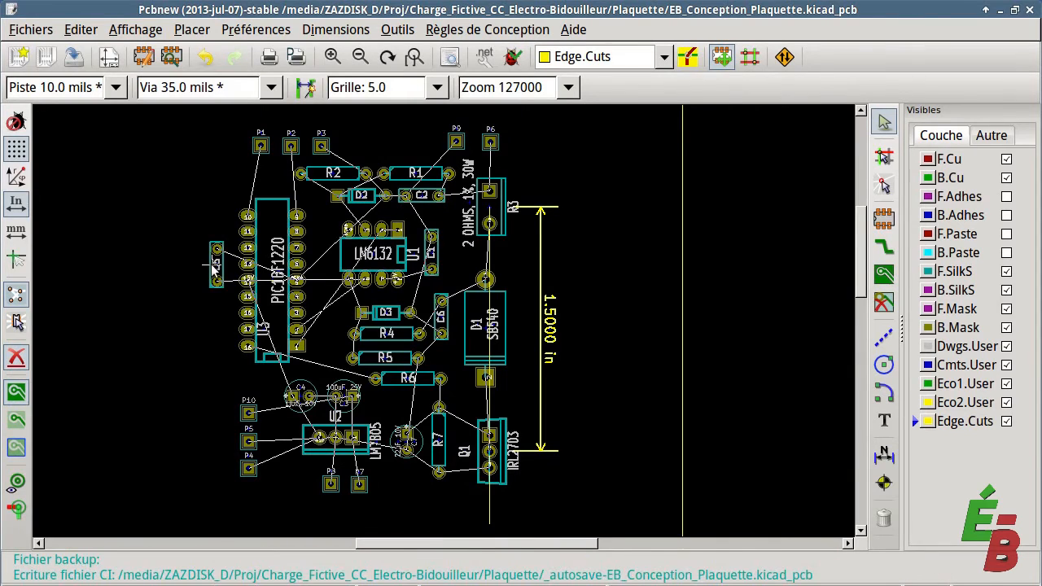
Move U3 up slightly and place capacitor C5, rotated to horizontal, between U3 and C4.
key("m")
left_click(272, 277)
key("m")
key("r")
left_click(268, 378)
left_click(303, 397)
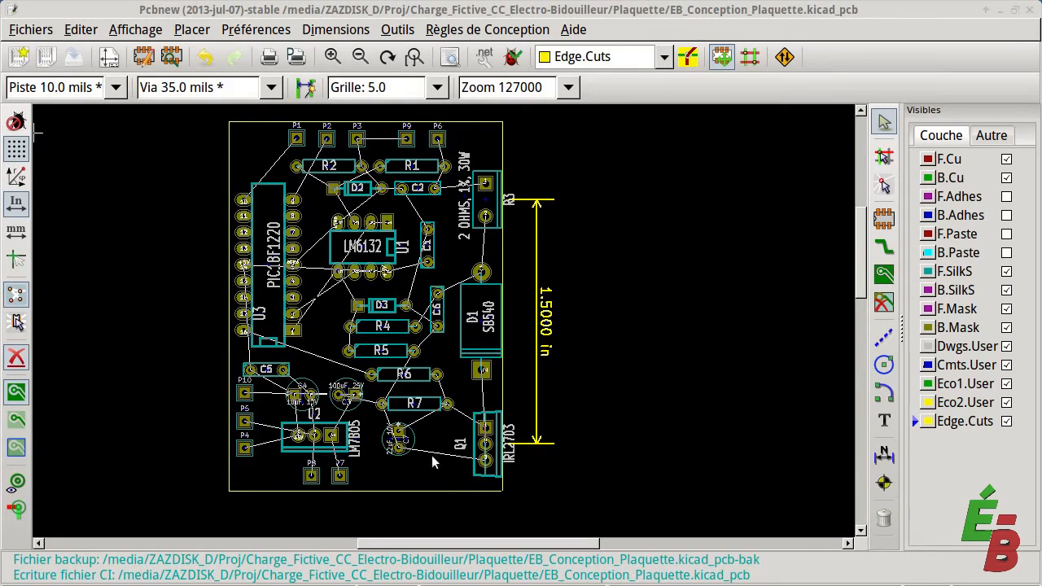
Open the 1PIN mounting-hole footprint at the board's upper-left corner in the module editor.
scroll(255, 147, "up", 2)
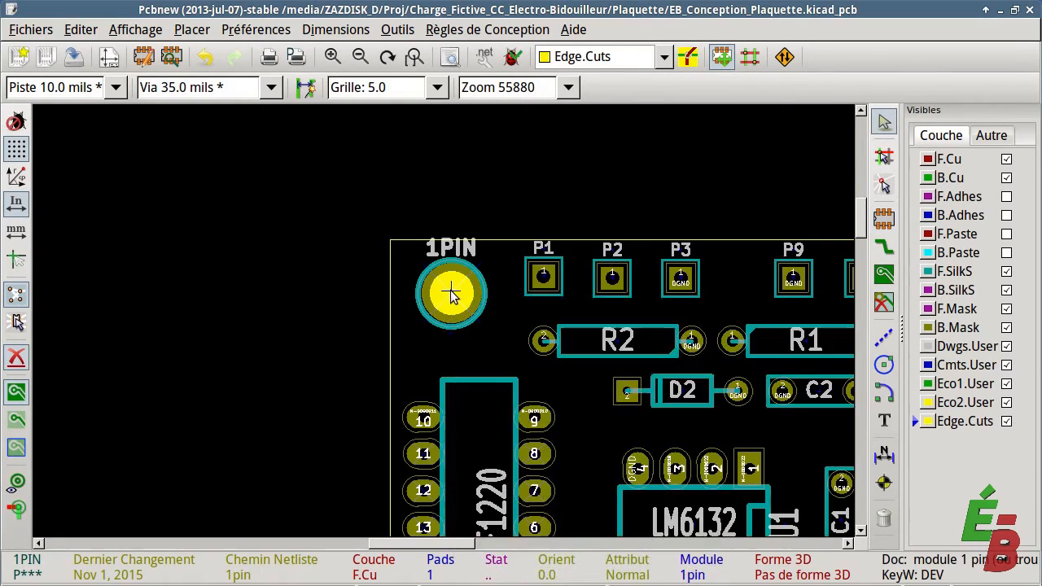
right_click(440, 287)
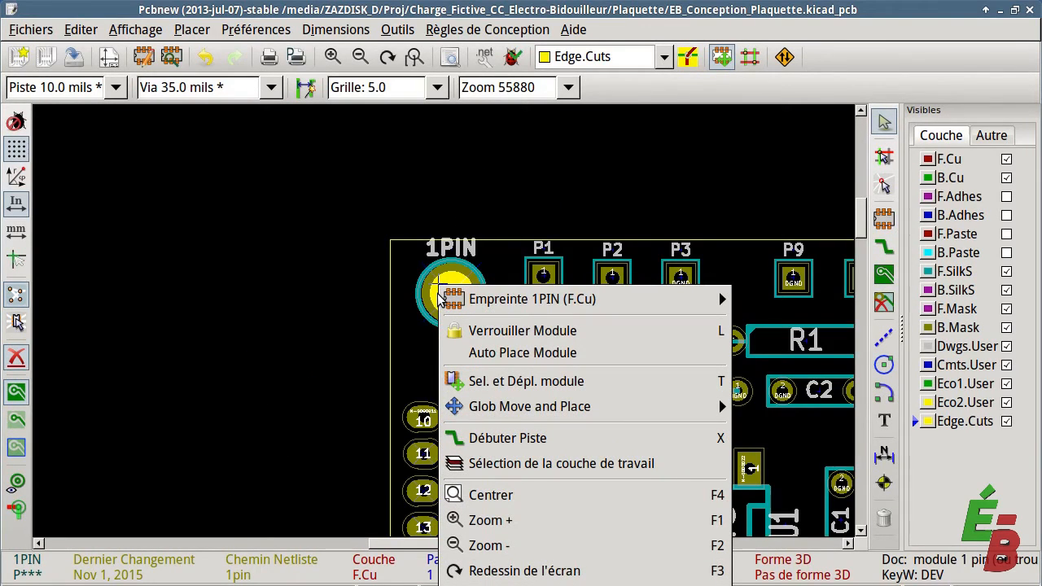
mouse_move(440, 295)
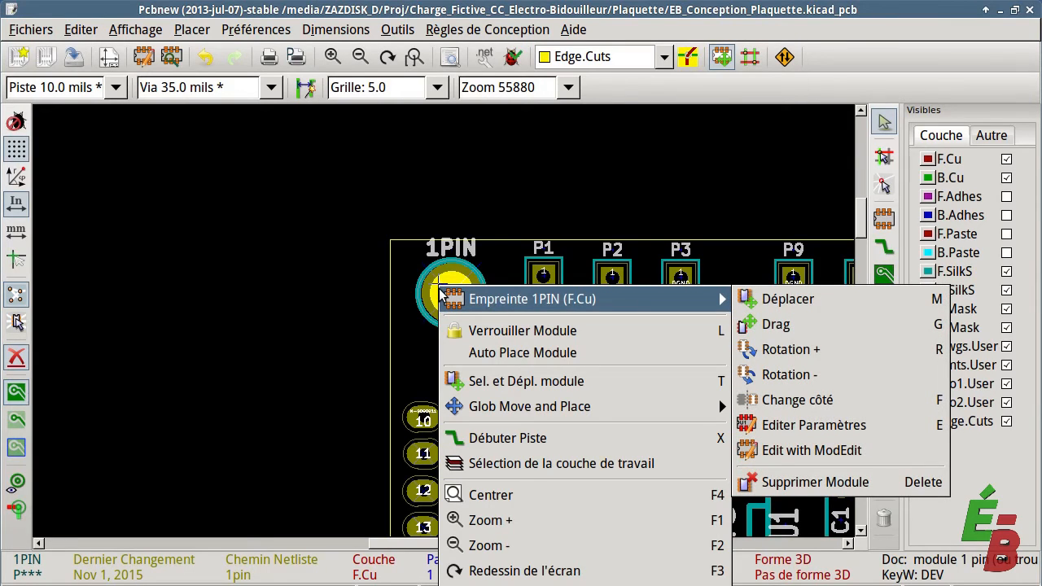
left_click(747, 450)
Edit the 1PIN footprint's pad with the pad type set to Non Métallisé, Mécanique.
right_click(514, 345)
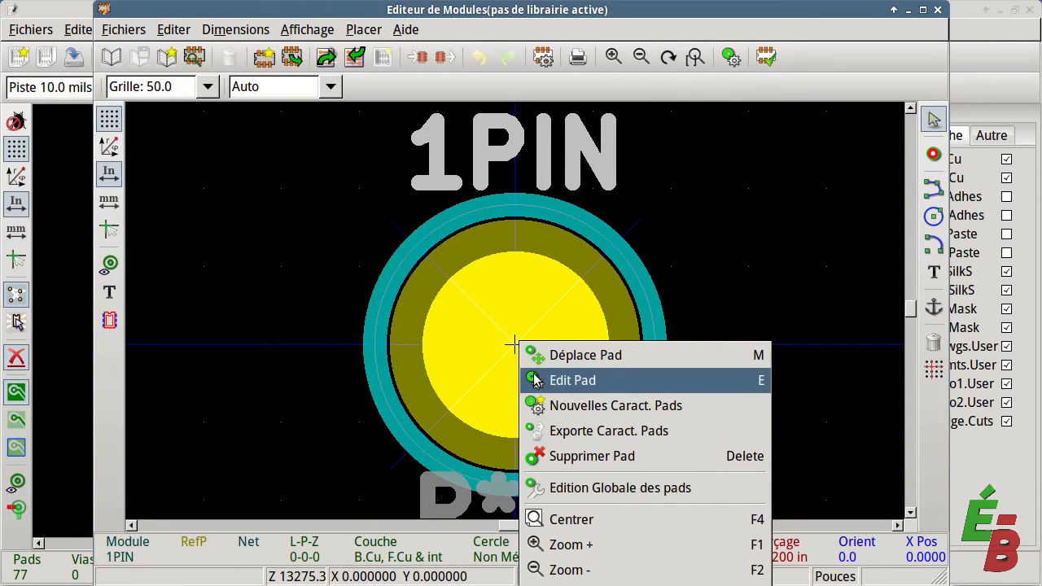
left_click(570, 380)
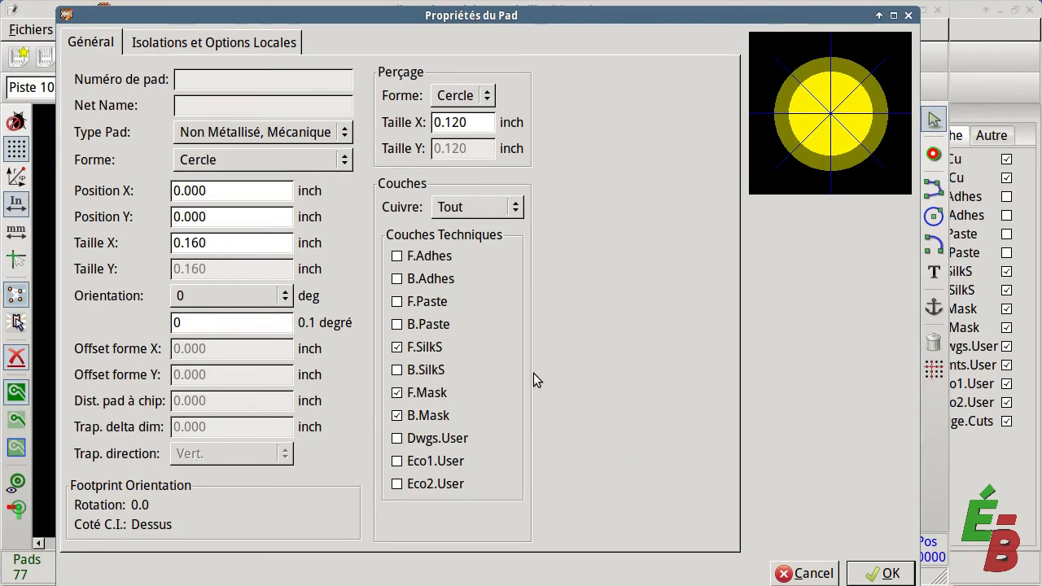
left_click(293, 135)
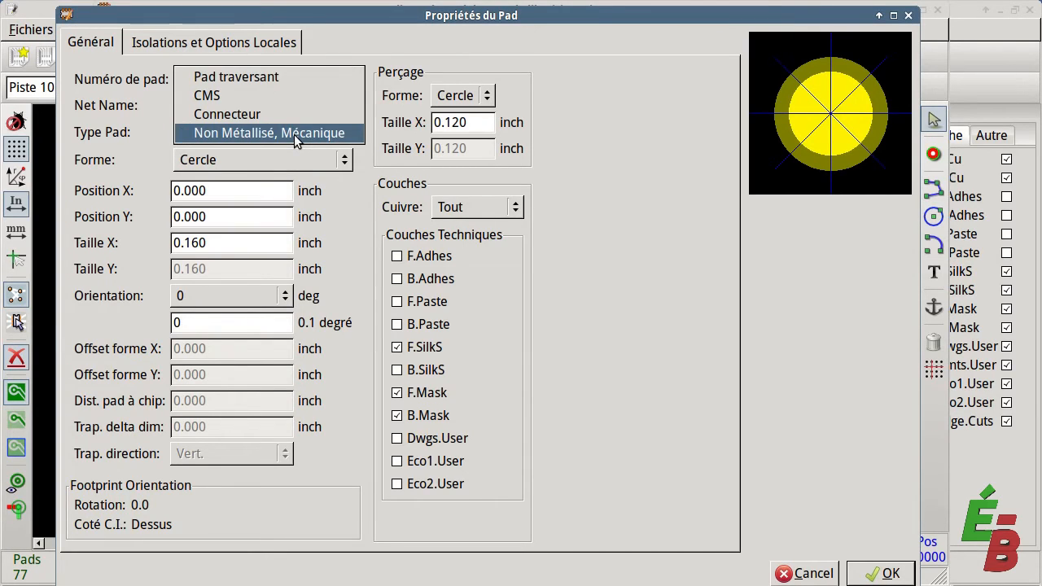
left_click(253, 132)
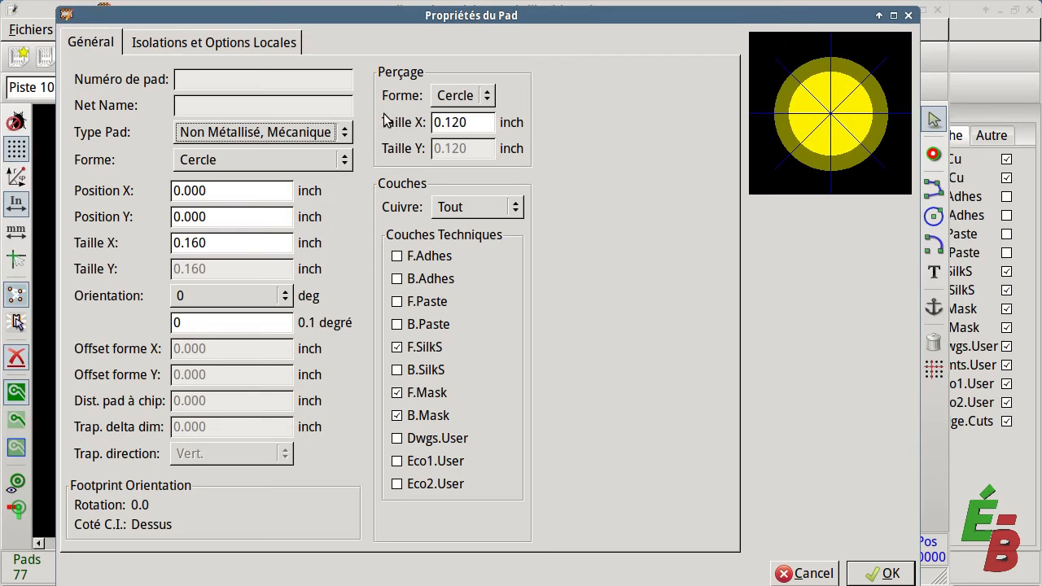
key("Return")
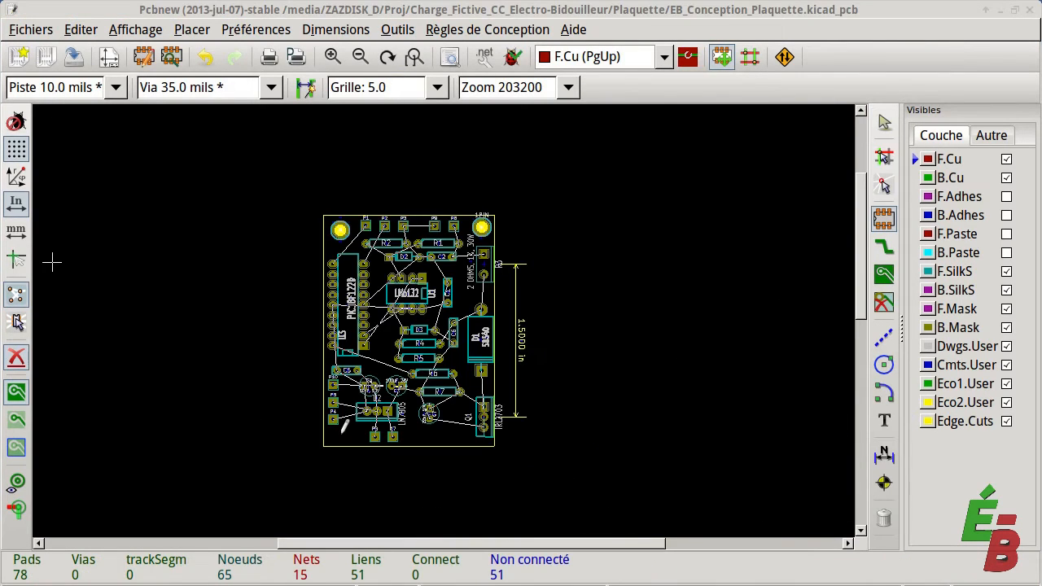
Add an NPTH_Vis_4-40 mounting hole near the board's lower-left corner.
left_click(344, 425)
key("Return")
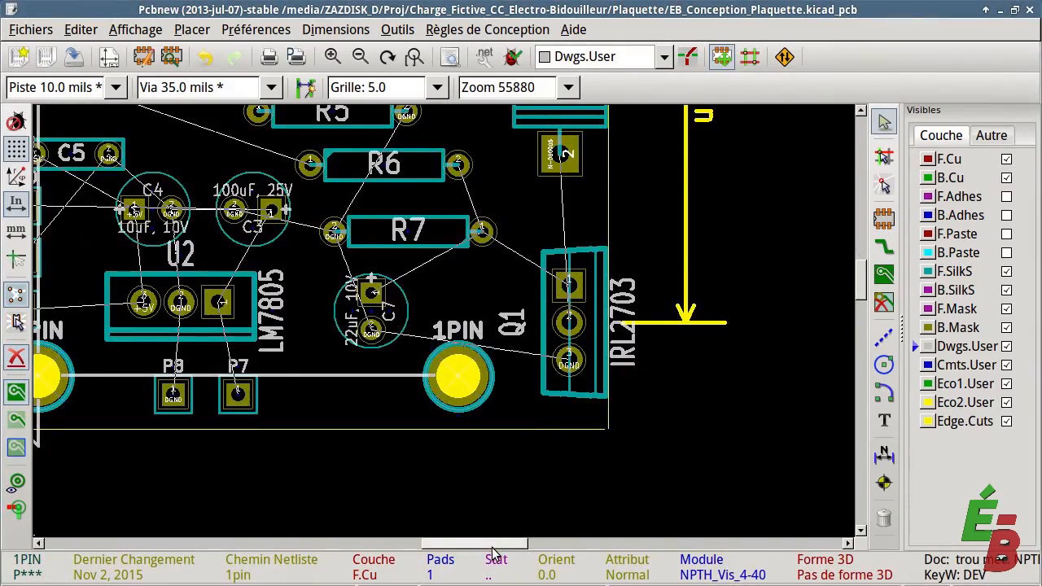
Move diode D1 slightly down between R3 and Q1, keeping it along the board's right edge.
scroll(442, 315, "up", 2)
scroll(689, 431, "down", 3)
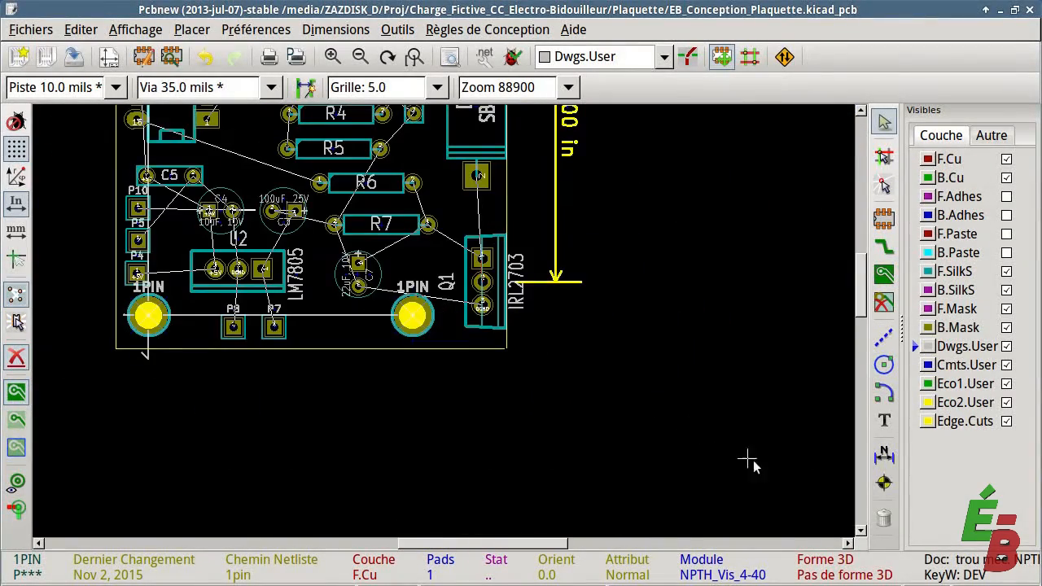
left_click_drag(862, 298, 865, 248)
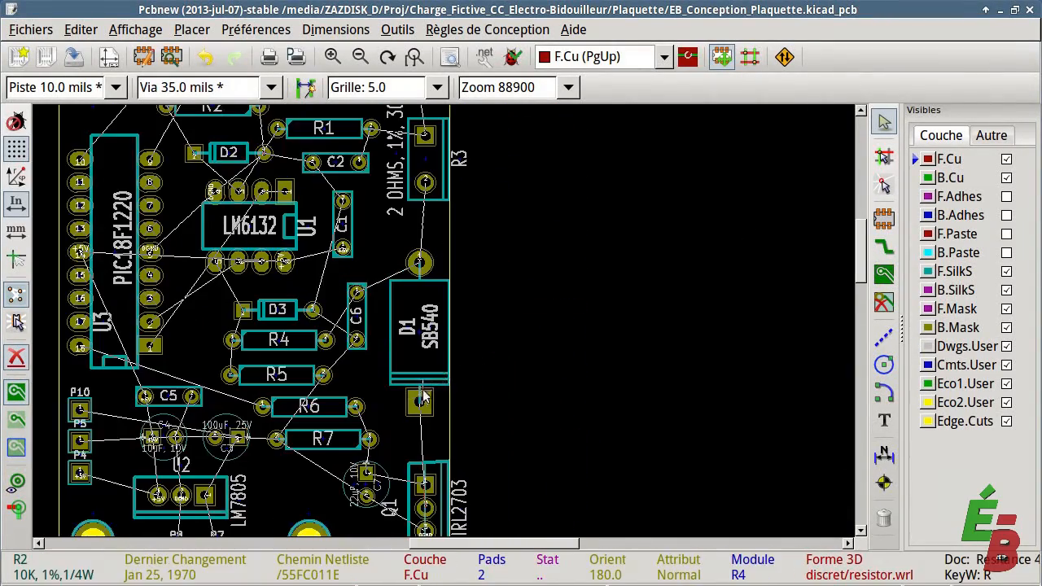
key("m")
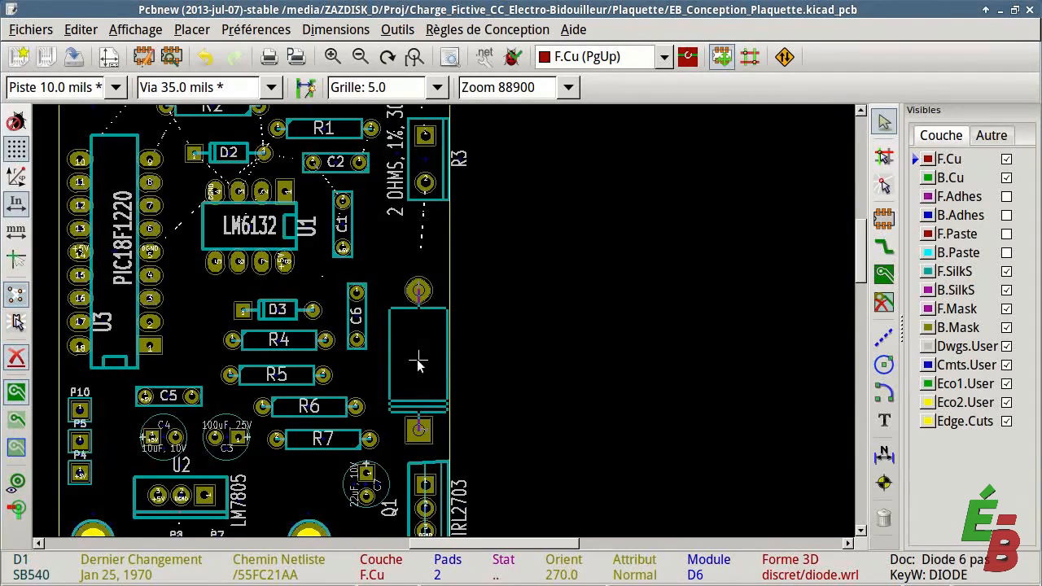
left_click(418, 363)
key("Home")
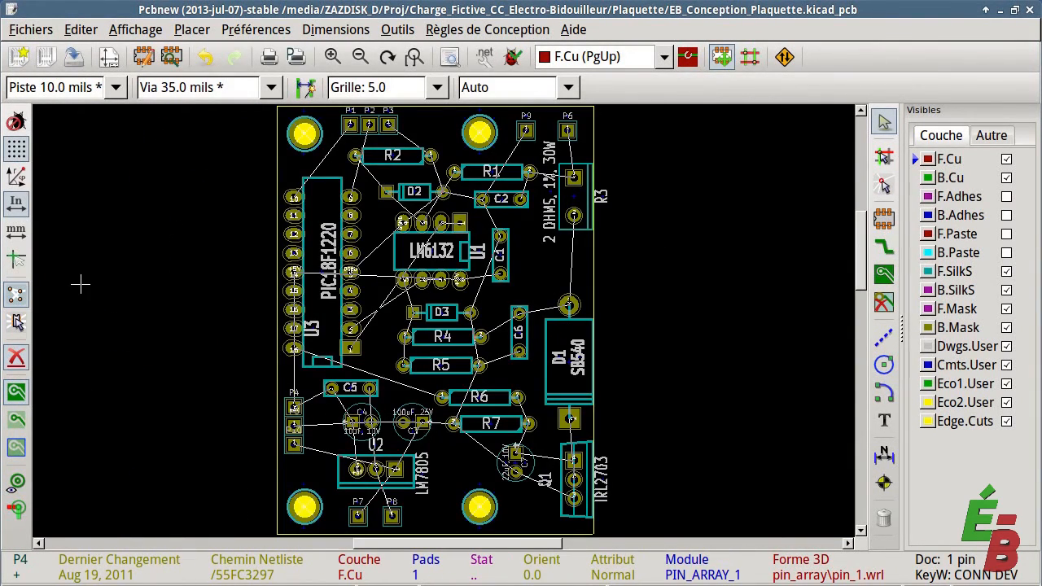